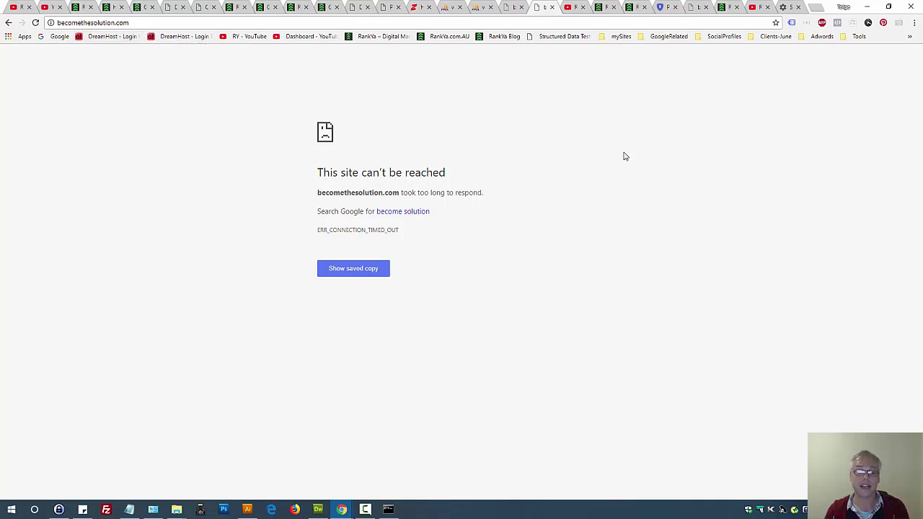
click(94, 23)
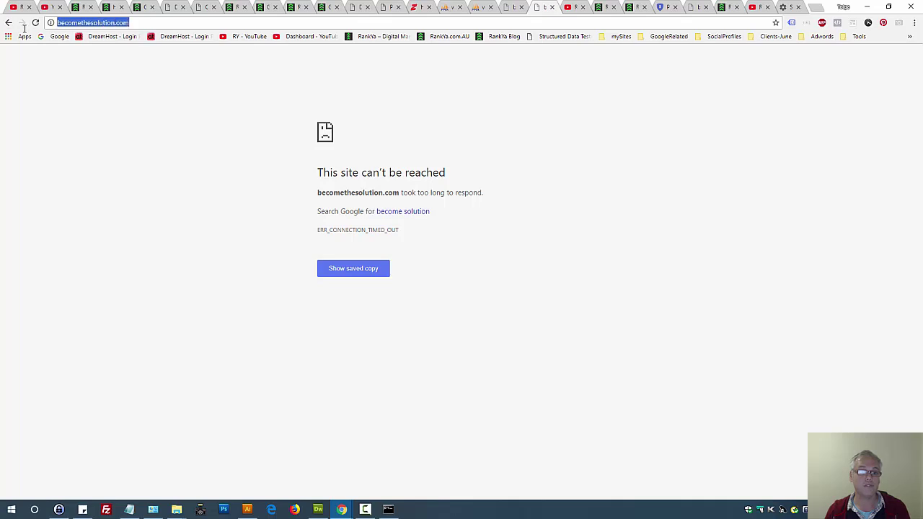
click(591, 231)
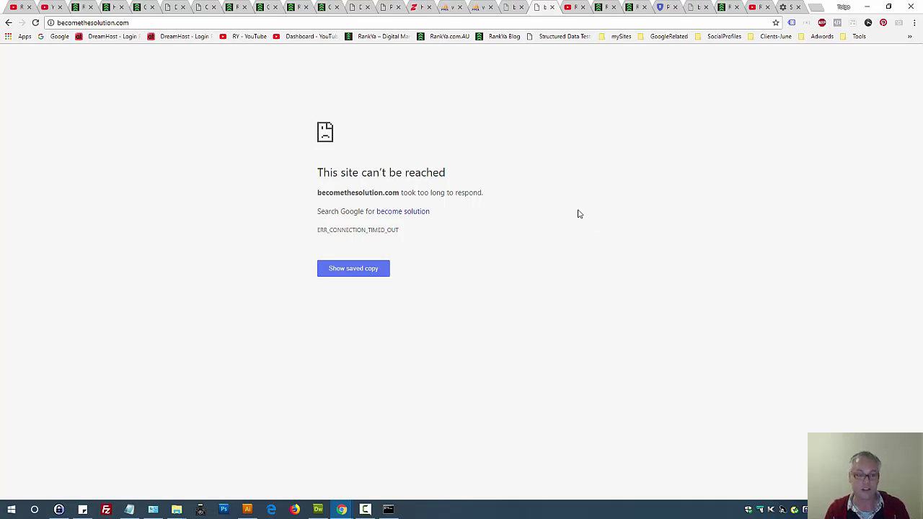
click(115, 22)
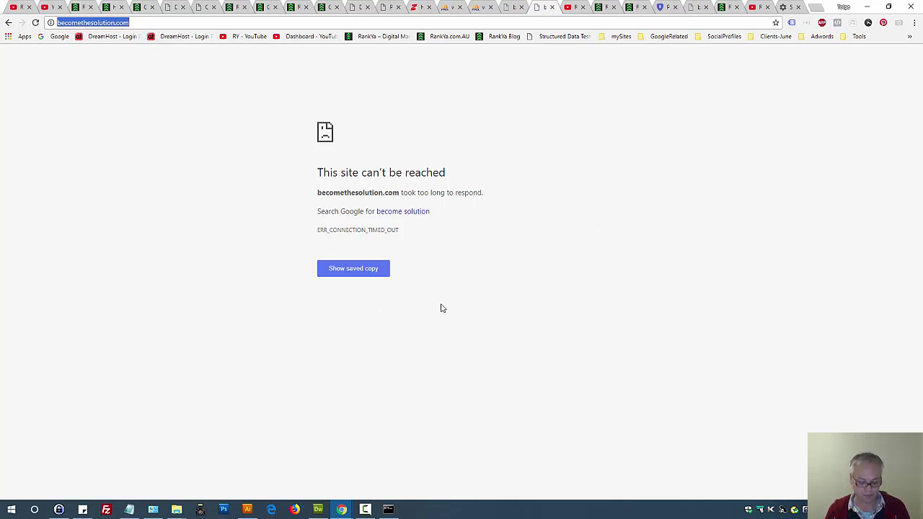
click(696, 234)
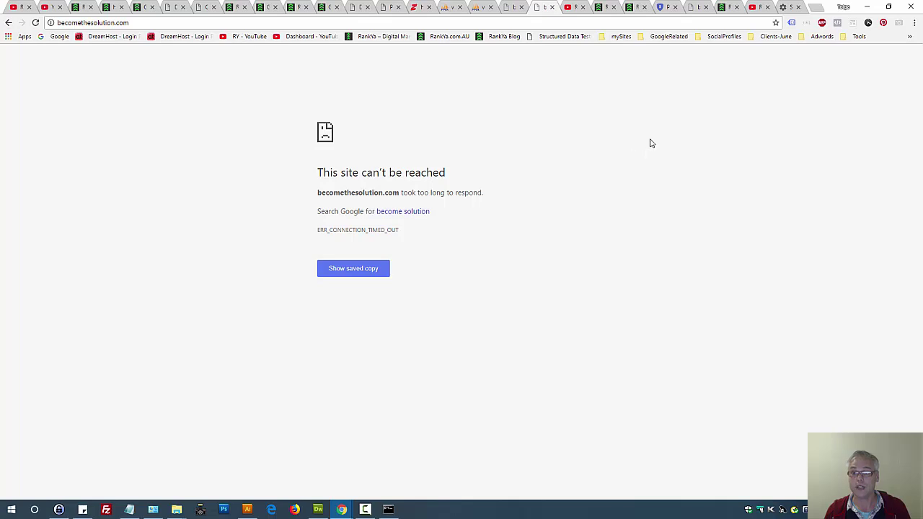
click(662, 7)
double_click(137, 22)
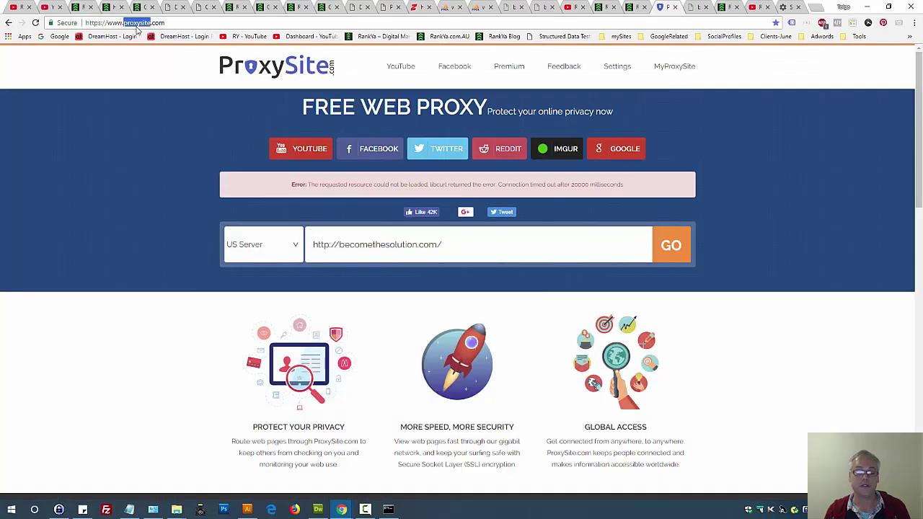
triple_click(379, 245)
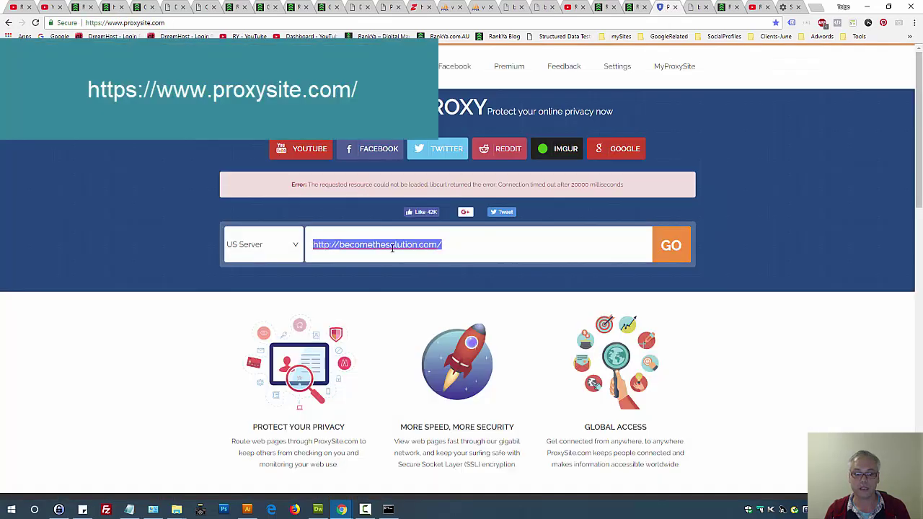
click(476, 246)
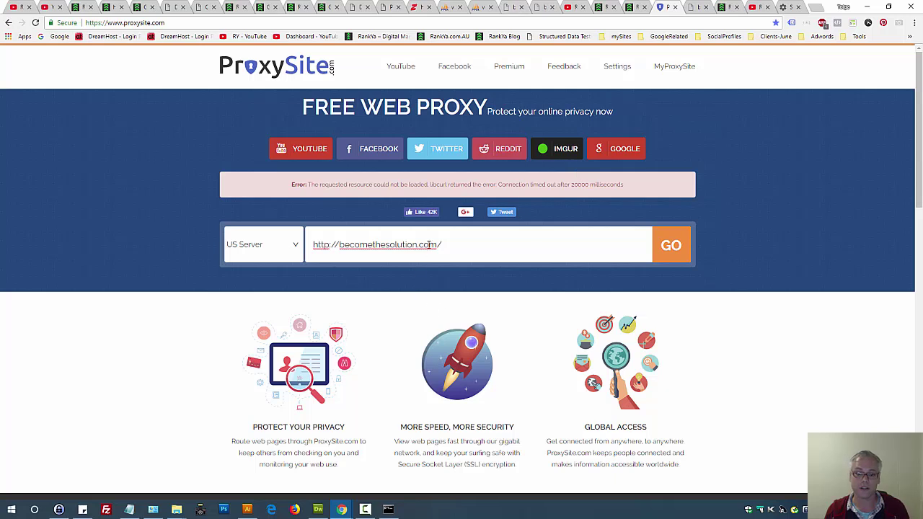
key(ctrl+a)
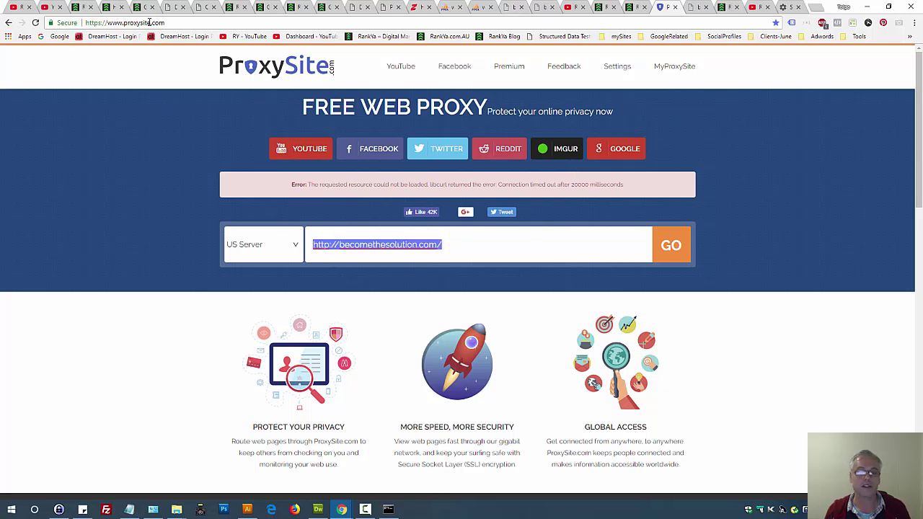
click(360, 240)
key(ctrl+a)
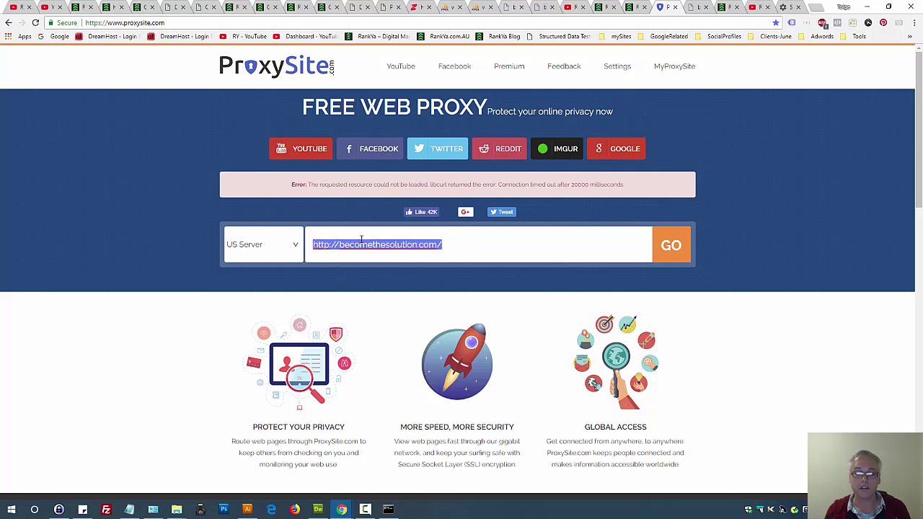
Copy the becomethesolution.com address from the page that cannot be reached and return to the ProxySite page.
click(536, 7)
click(114, 23)
right_click(115, 25)
click(144, 62)
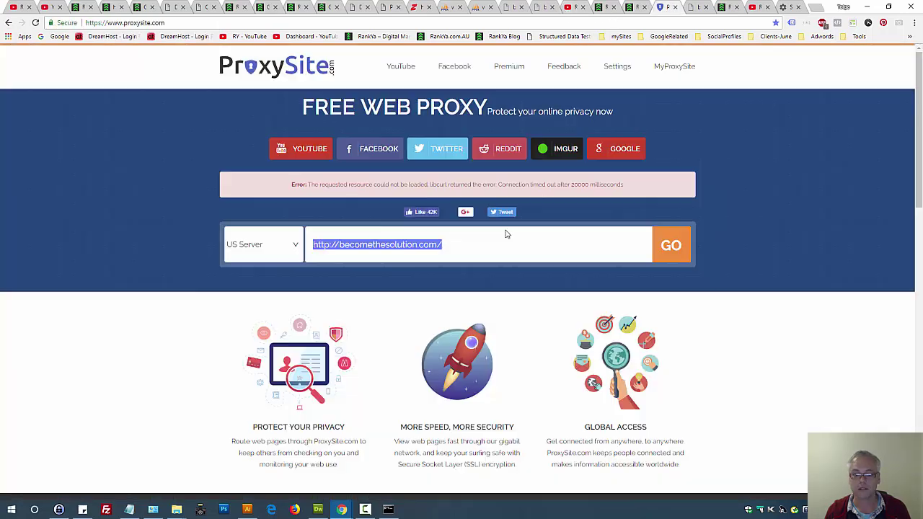
click(661, 7)
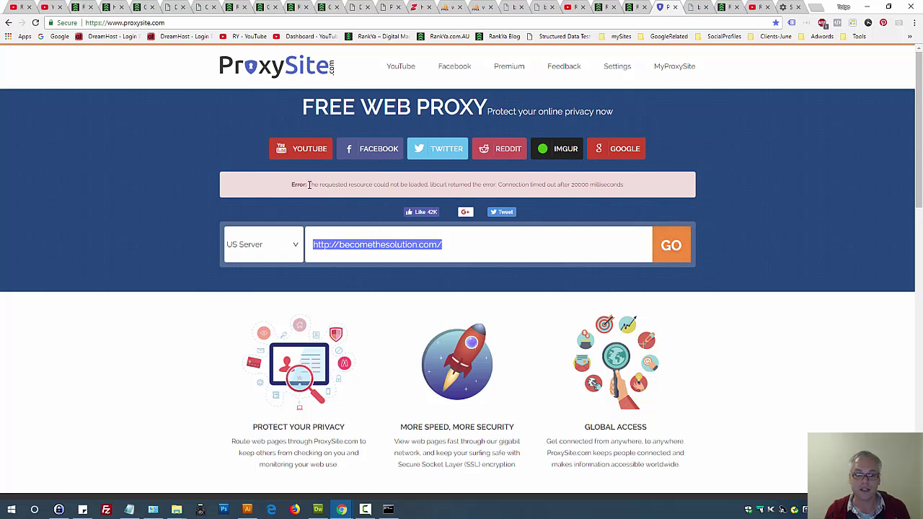
Examine the full error message on the ProxySite page and the website address it was tested with.
drag(309, 185, 639, 192)
click(642, 191)
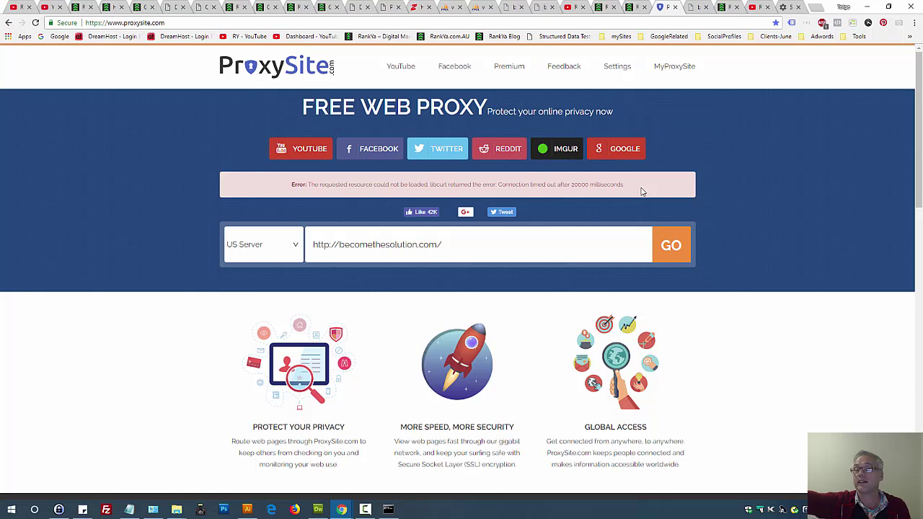
drag(291, 184, 304, 183)
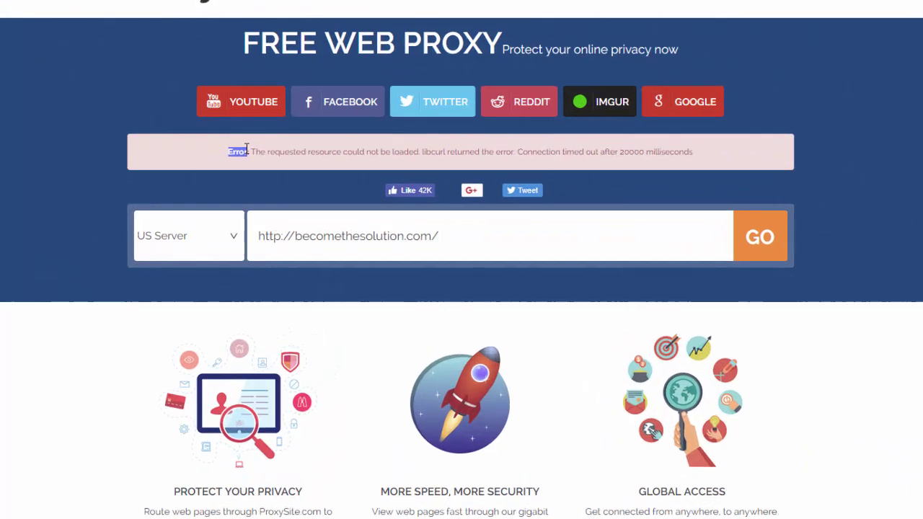
triple_click(246, 147)
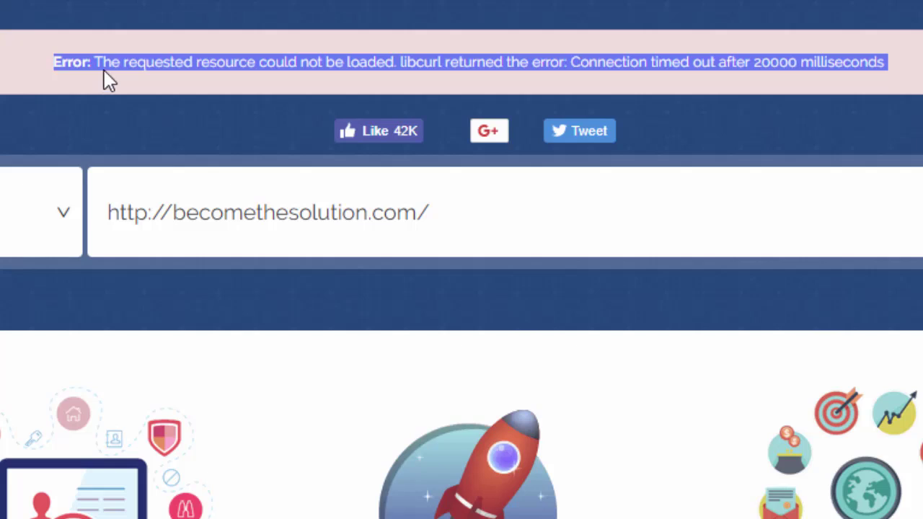
triple_click(195, 217)
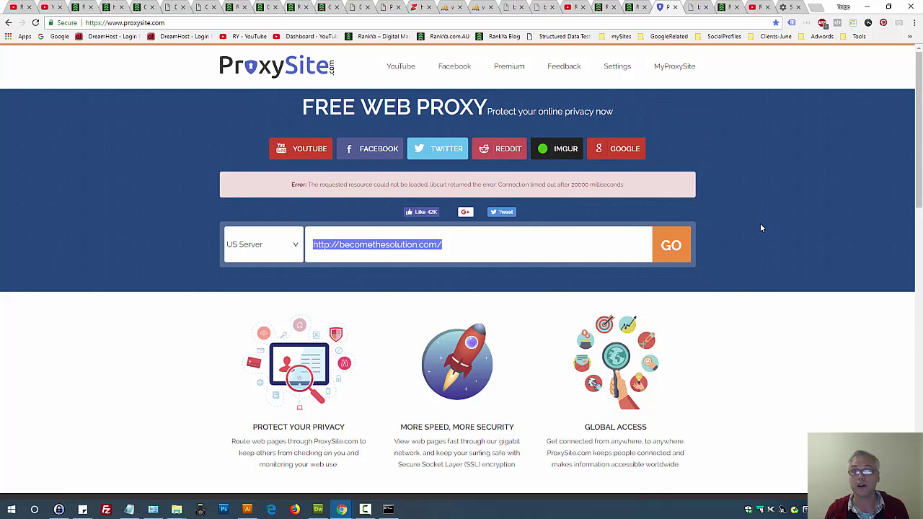
click(570, 9)
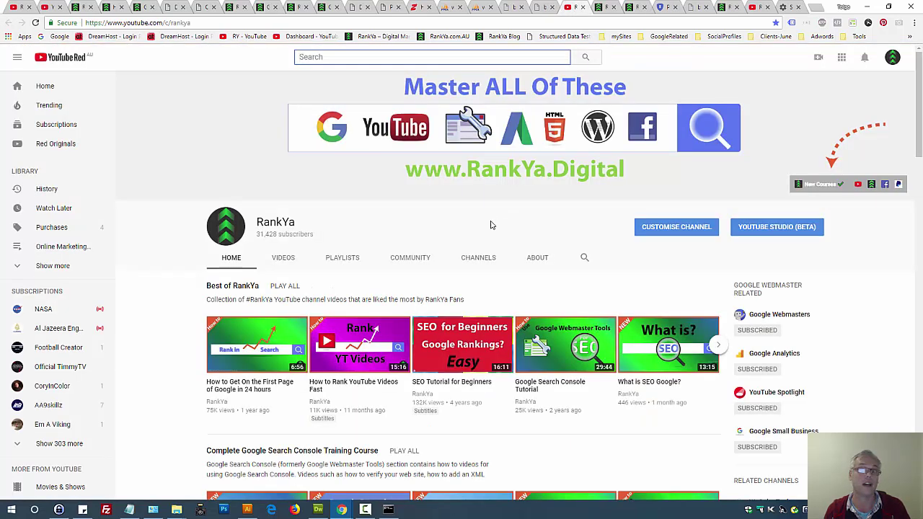
click(914, 22)
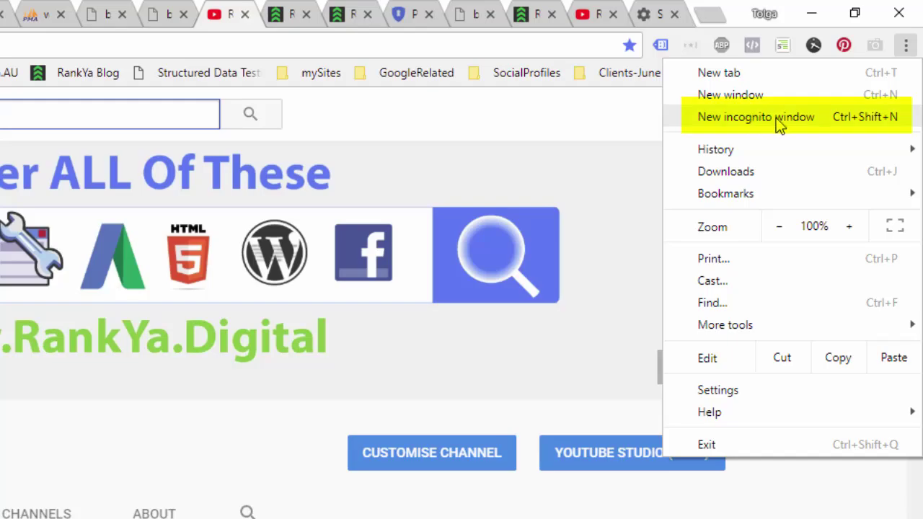
click(779, 125)
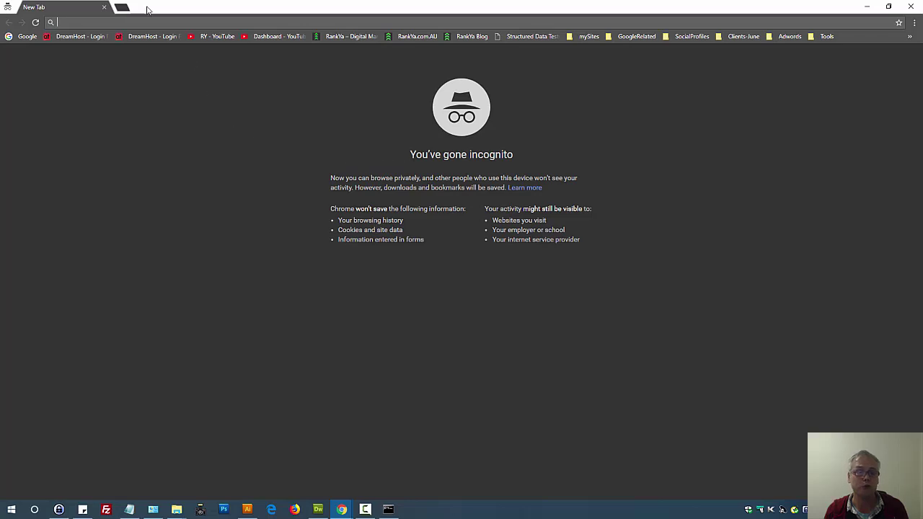
key(ctrl+v)
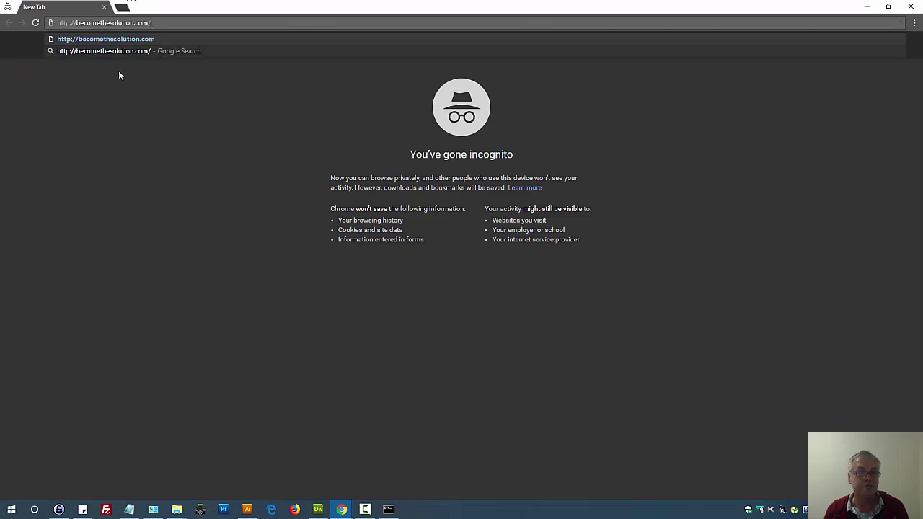
key(Return)
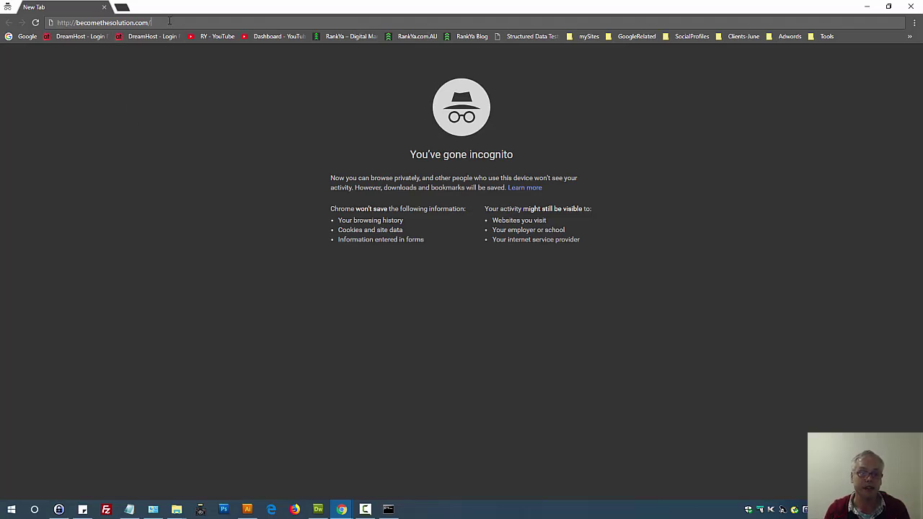
key(Return)
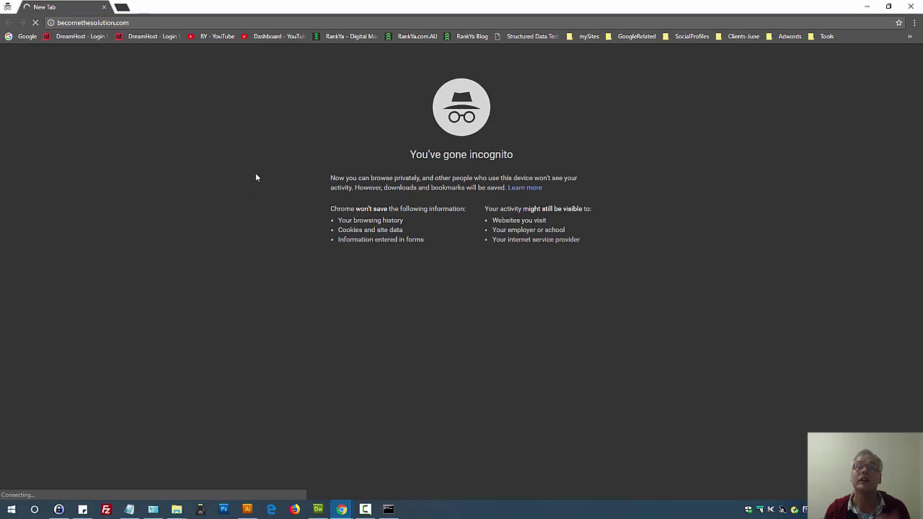
click(867, 7)
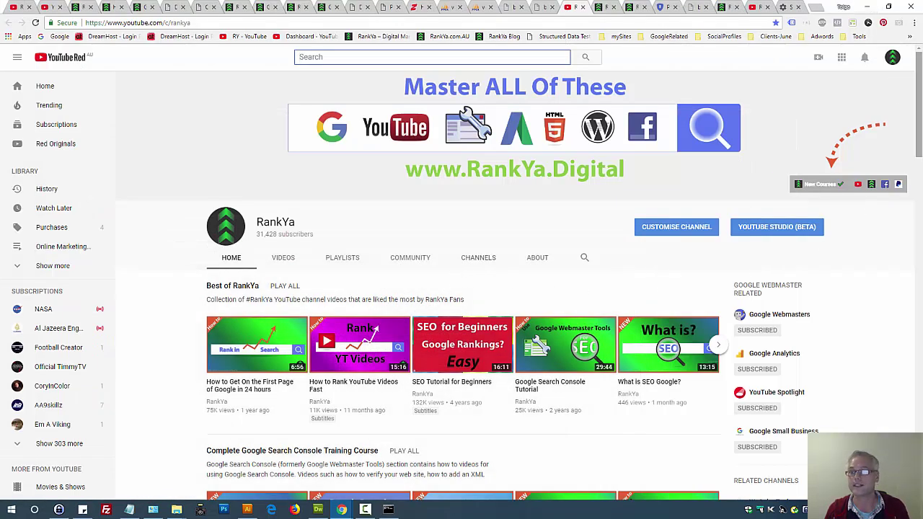
Review the Clear browsing data options in the browser settings, and close the dialog without clearing anything.
click(913, 25)
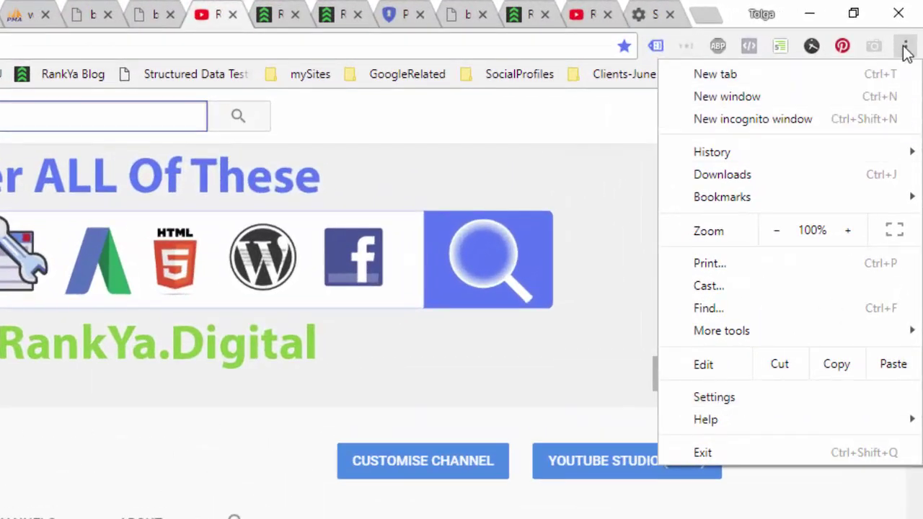
click(714, 397)
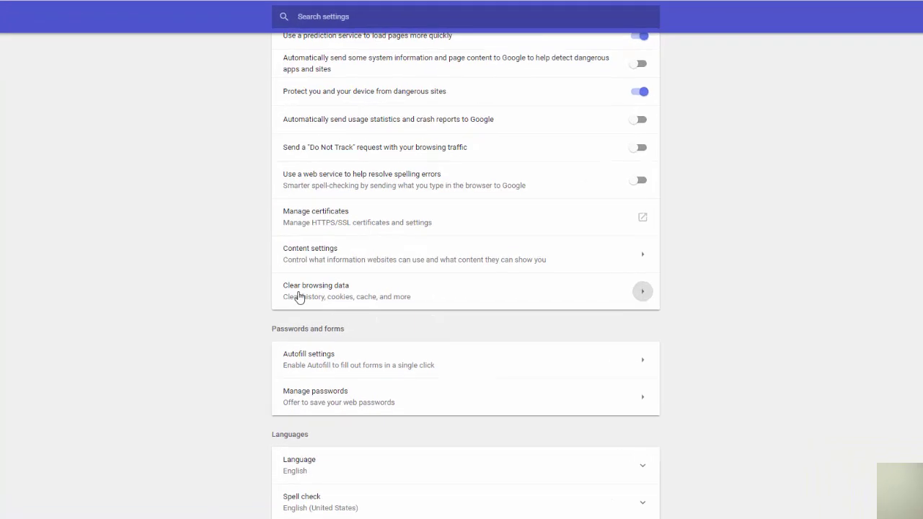
click(299, 290)
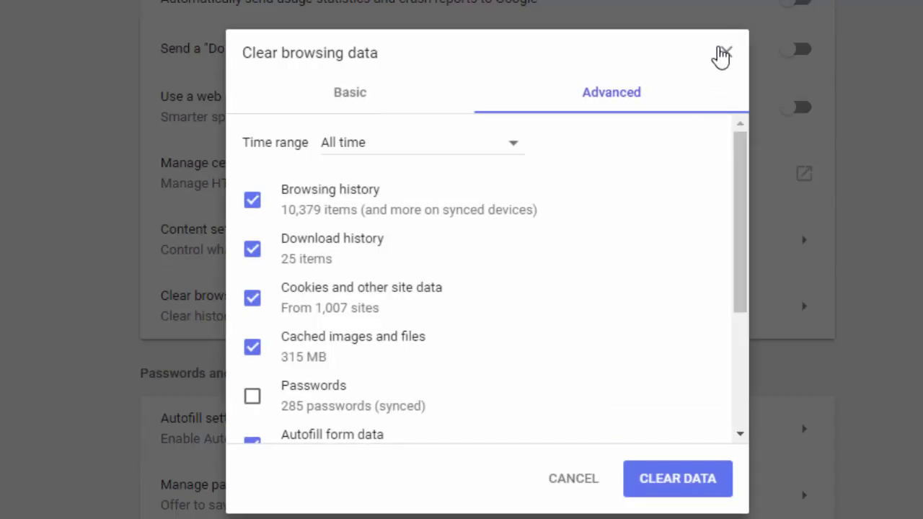
click(724, 52)
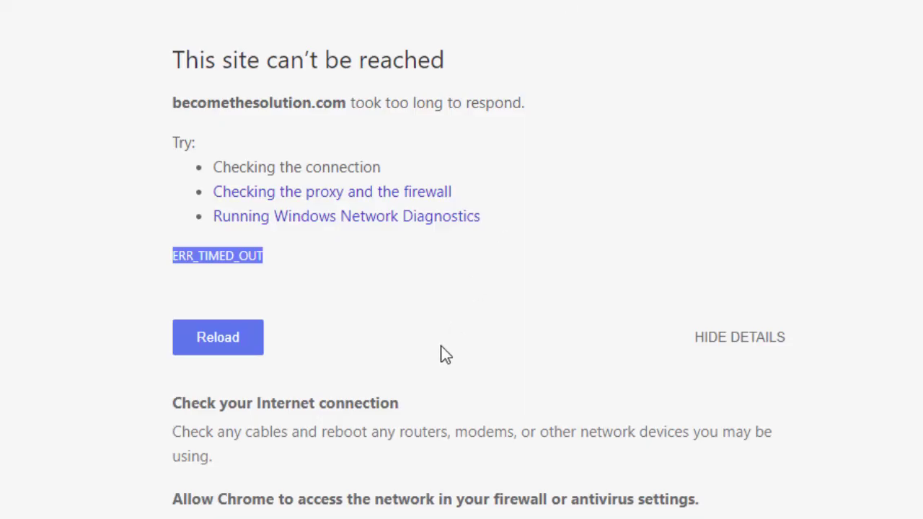
click(903, 131)
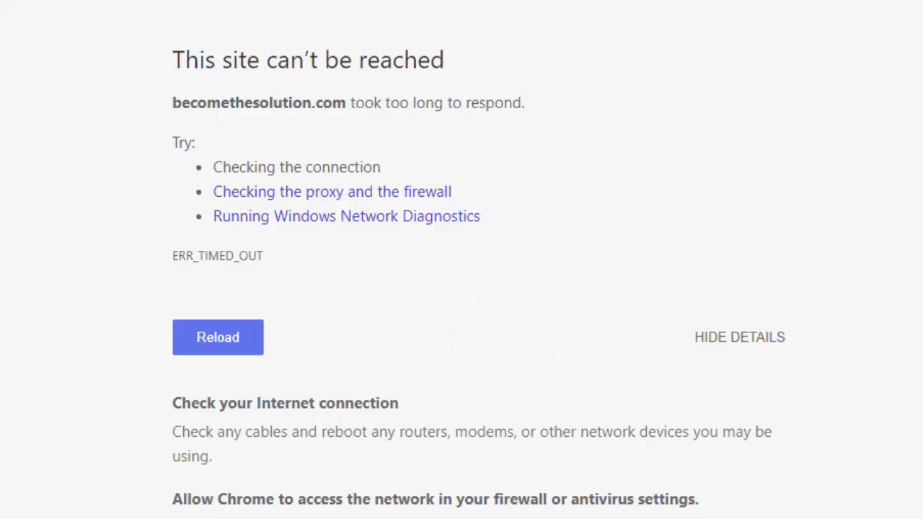
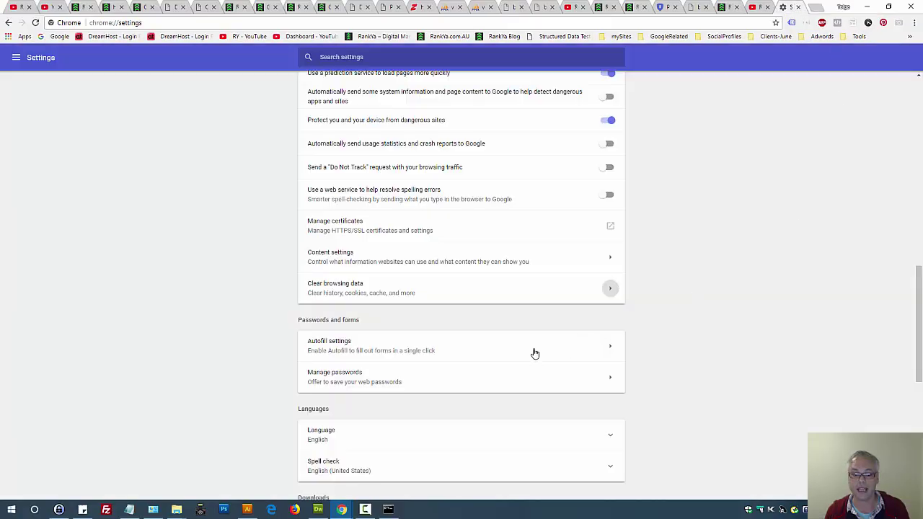
Review the prompt for restoring the browser settings to their original defaults, and close it without resetting.
scroll(534, 353, down, 4)
scroll(534, 354, down, 2)
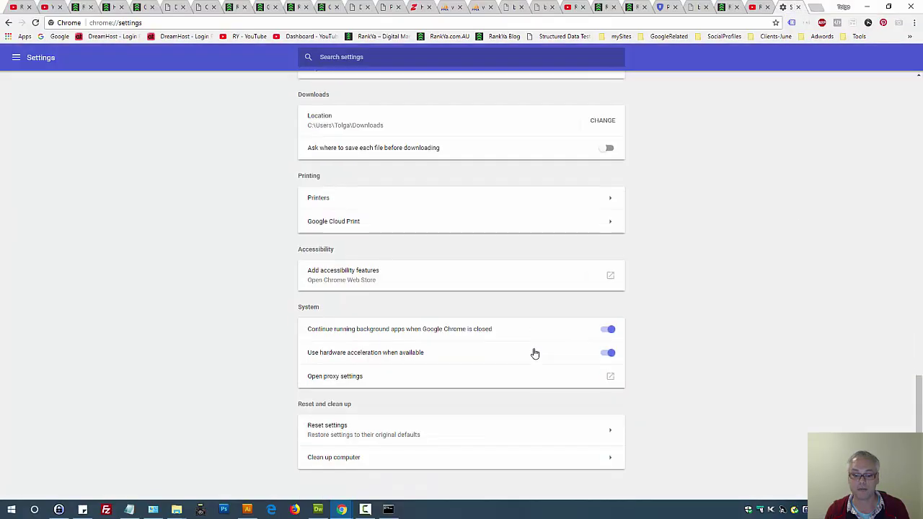
click(336, 433)
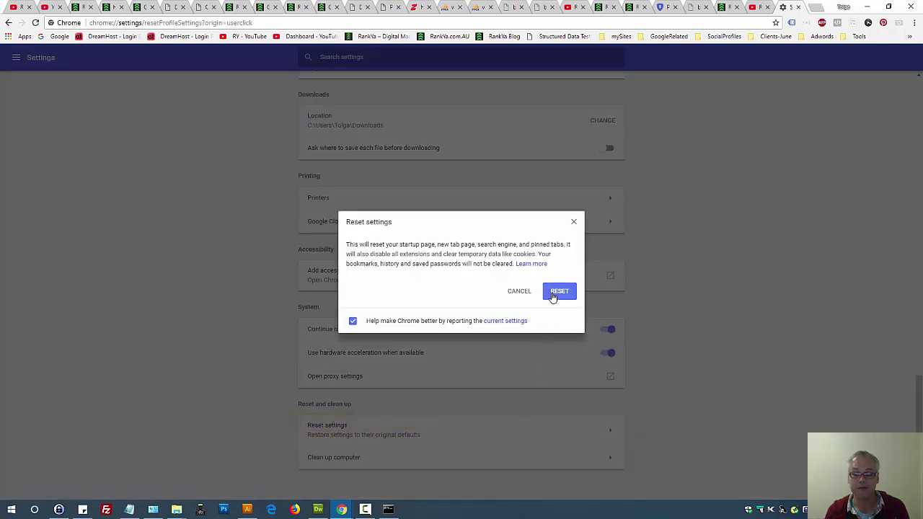
click(574, 221)
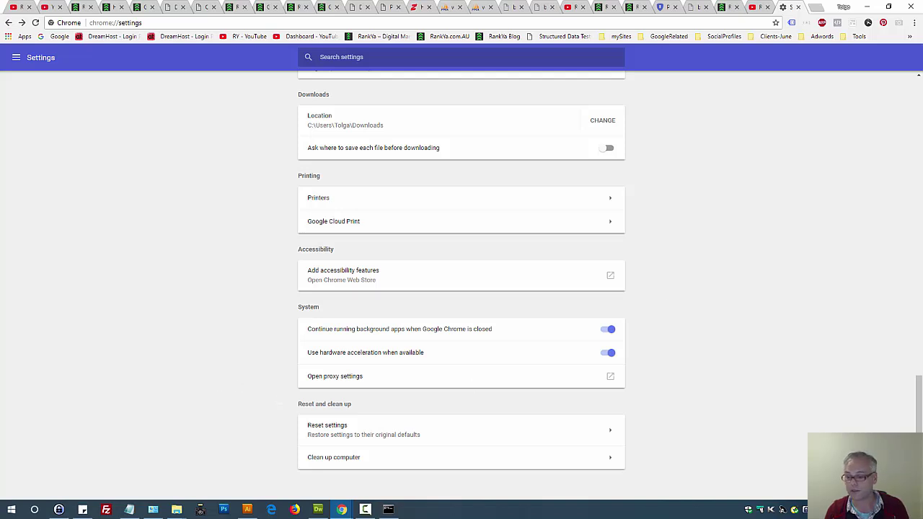
Bring up Norton's request to turn off Smart Firewall, and check the ERR_TIMED_OUT code on the failed page.
right_click(794, 512)
click(802, 481)
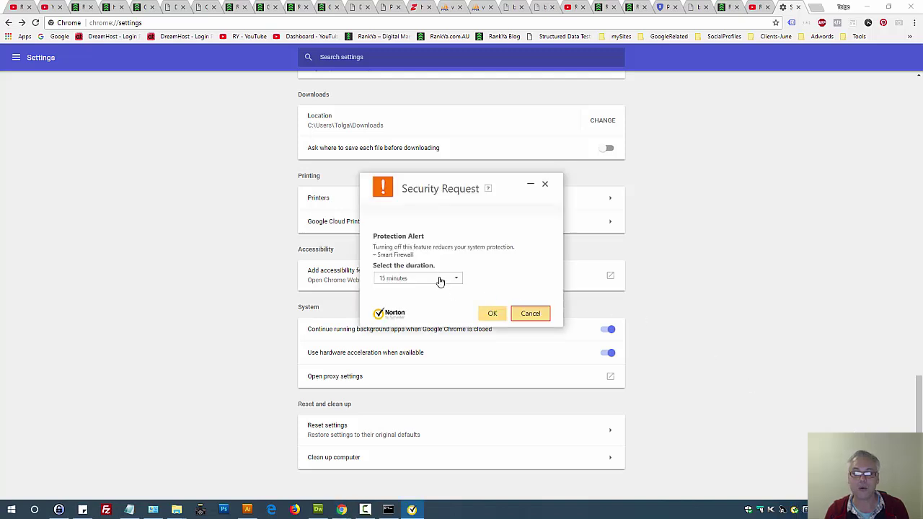
click(515, 9)
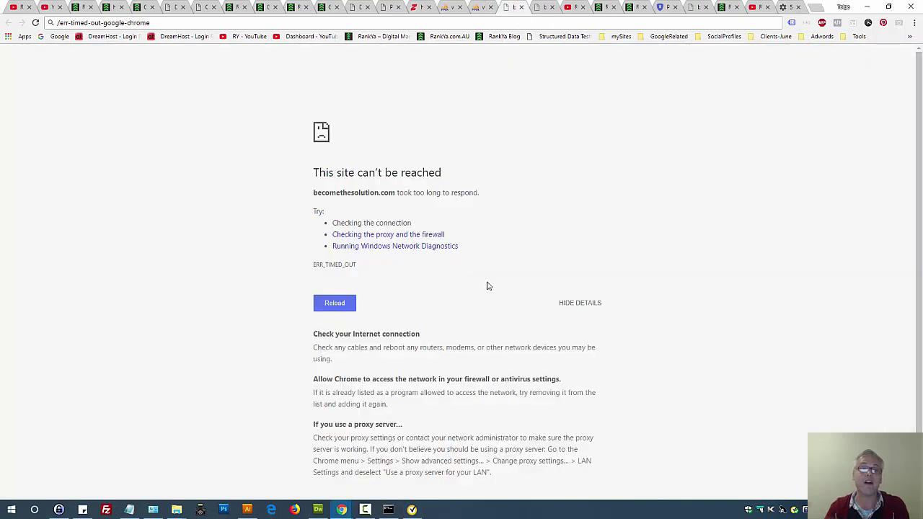
double_click(339, 265)
click(418, 289)
Bring up Norton's security requests for turning off Smart Firewall and Auto-Protect.
right_click(802, 513)
click(802, 491)
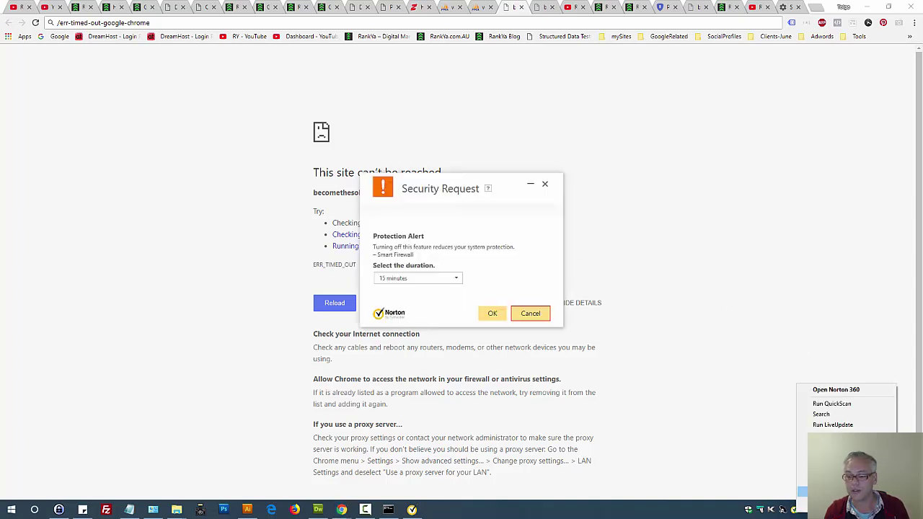
click(802, 479)
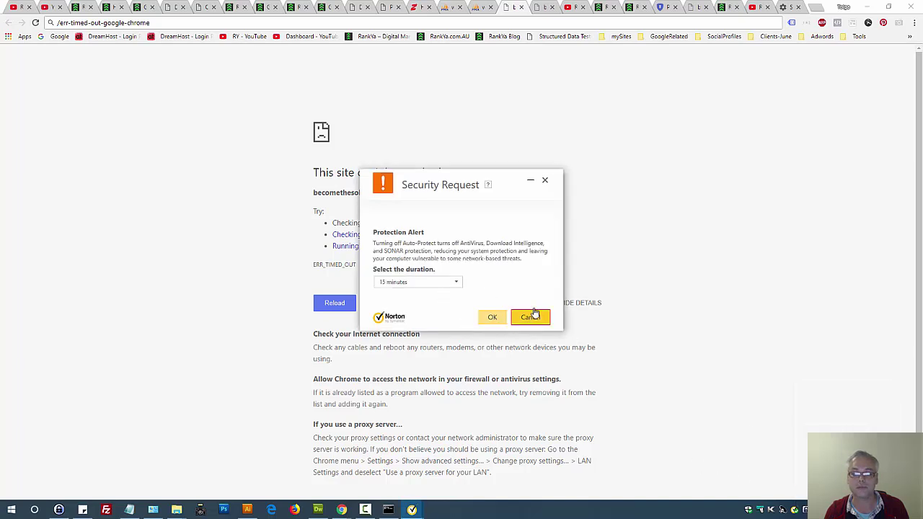
Dismiss Norton's remaining security requests, and open Windows Defender Firewall with its advanced settings from Control Panel.
click(546, 180)
click(546, 186)
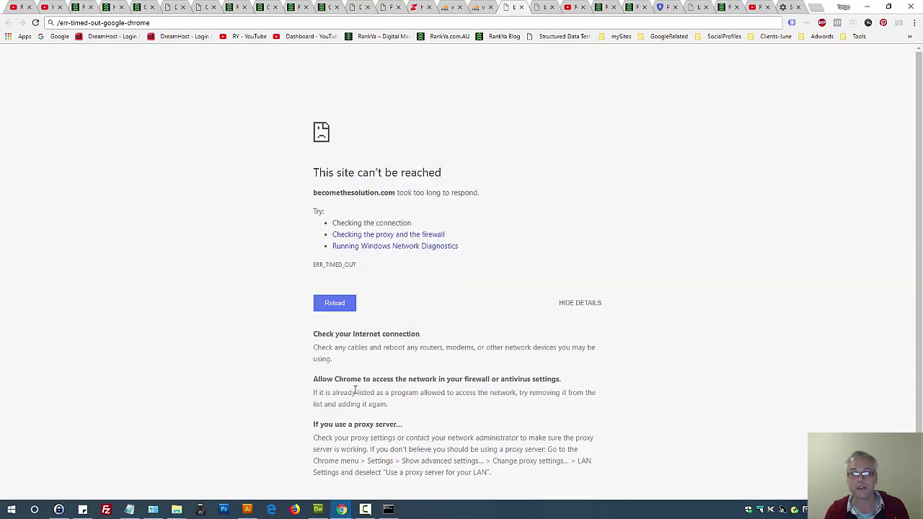
click(153, 510)
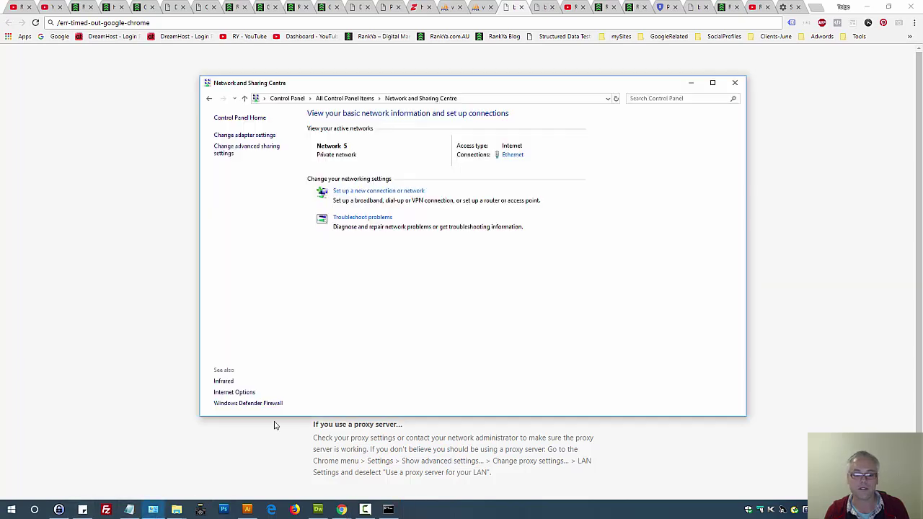
click(209, 100)
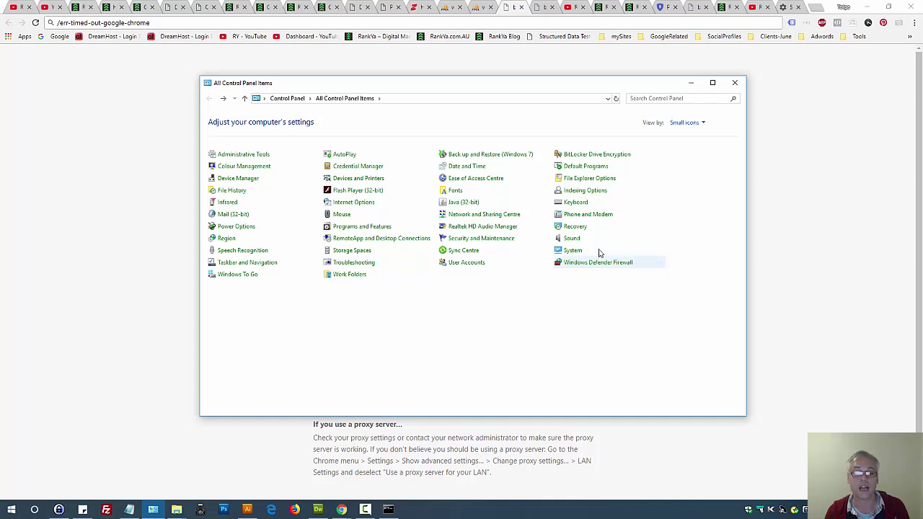
click(585, 262)
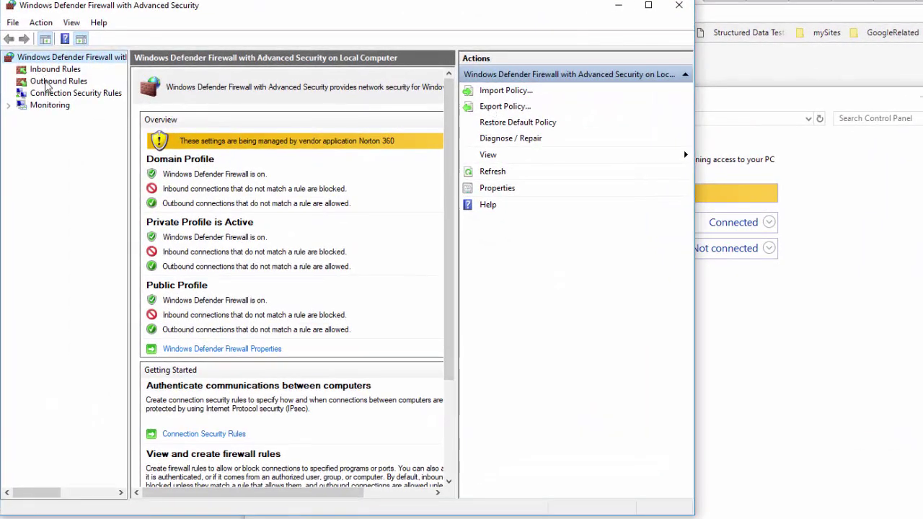
Review the firewall's inbound and outbound rules, ending on the outbound list.
click(47, 81)
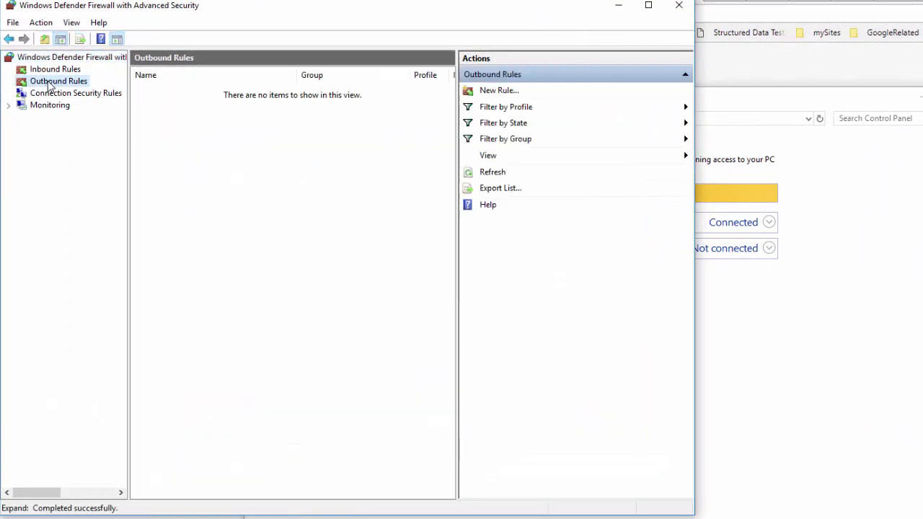
click(52, 69)
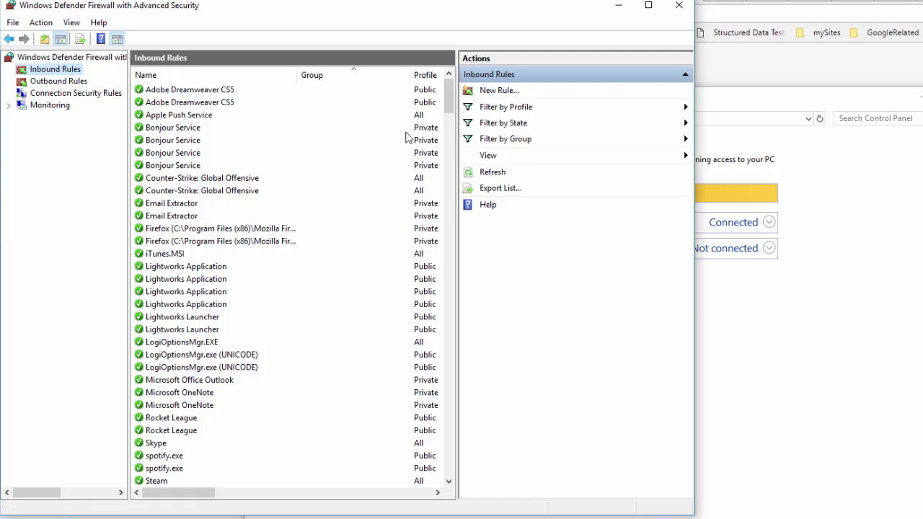
click(56, 84)
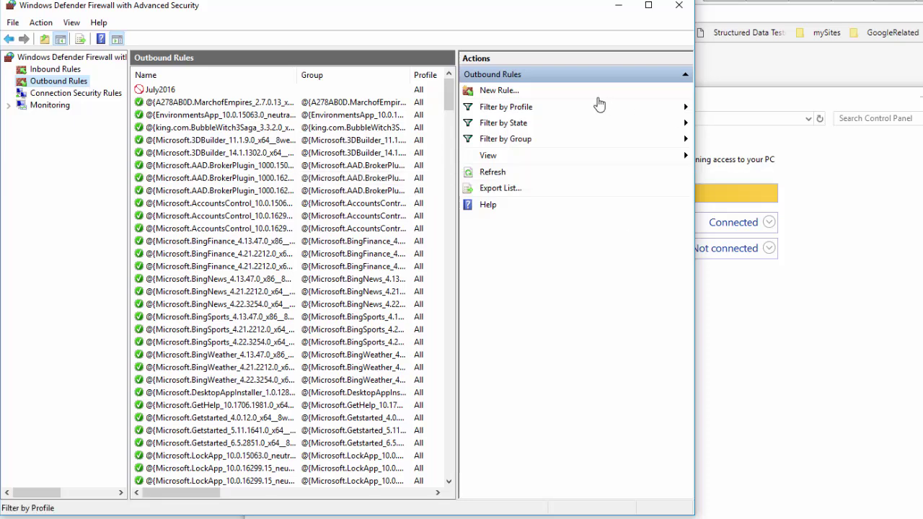
Start a new outbound rule of the Program type and browse for the program it applies to.
click(499, 90)
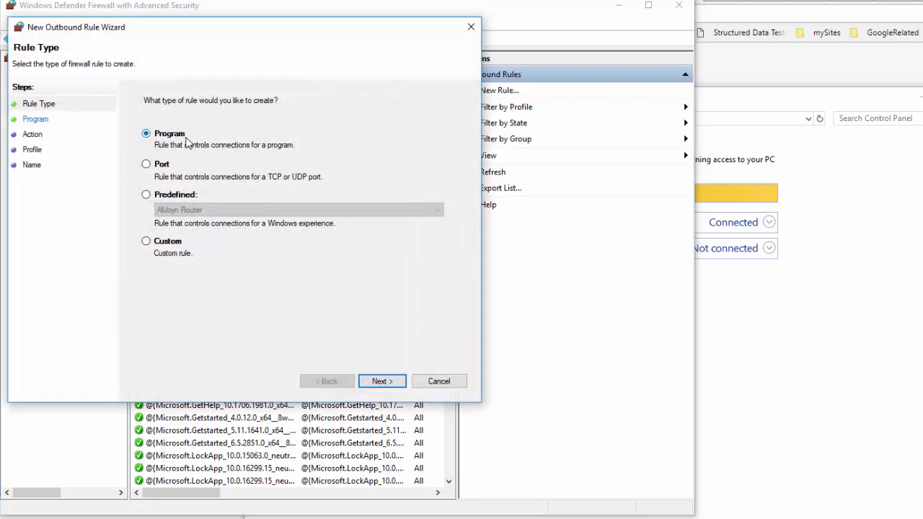
click(382, 381)
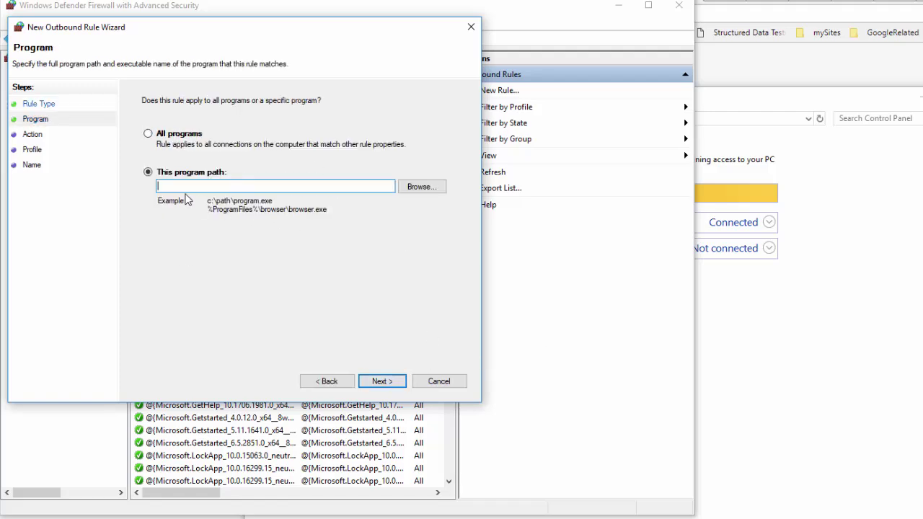
click(426, 187)
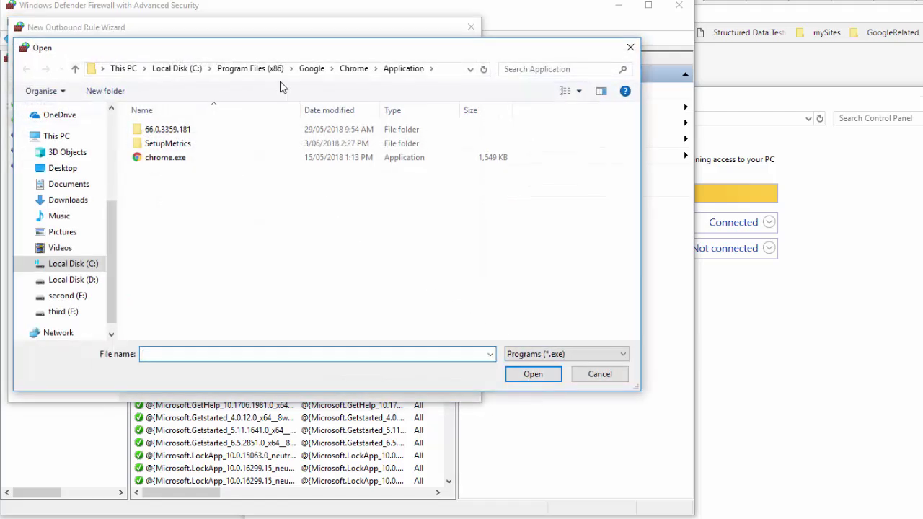
Set the rule's program path to chrome.exe in the Google\Chrome\Application folder under Program Files (x86).
click(256, 69)
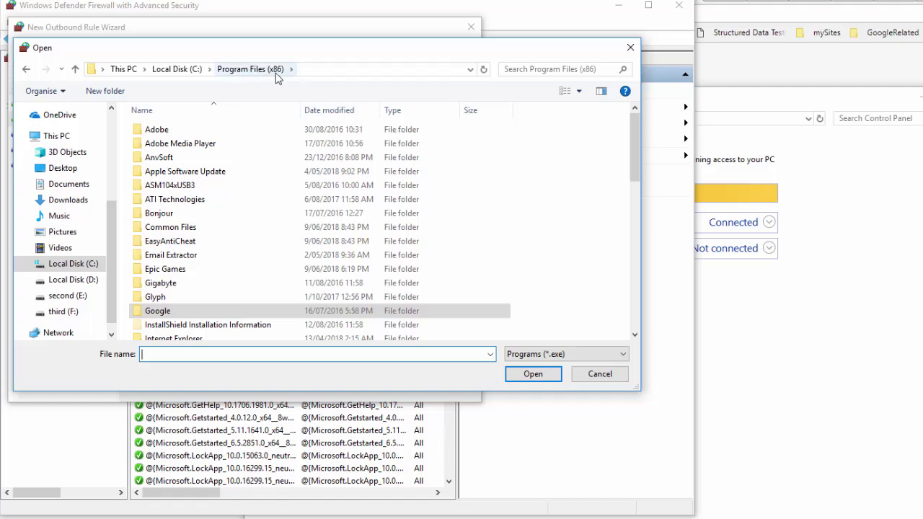
double_click(184, 317)
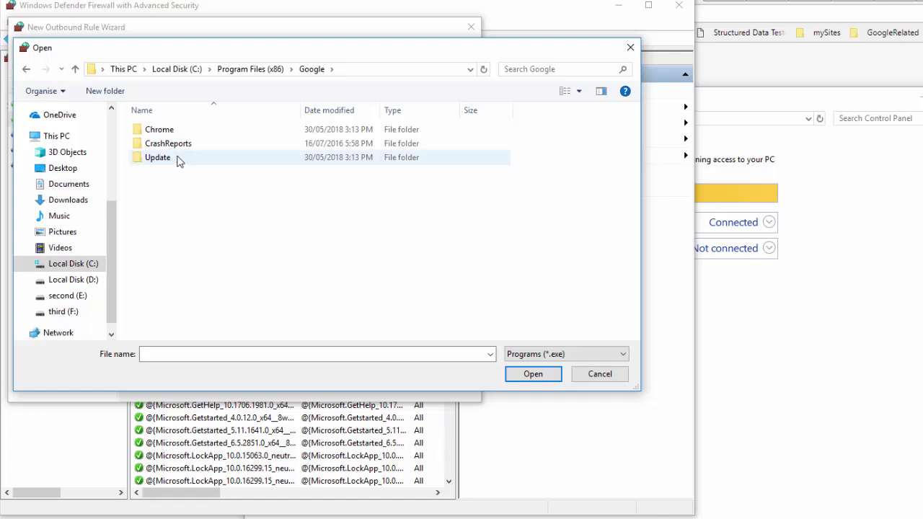
double_click(164, 134)
double_click(165, 131)
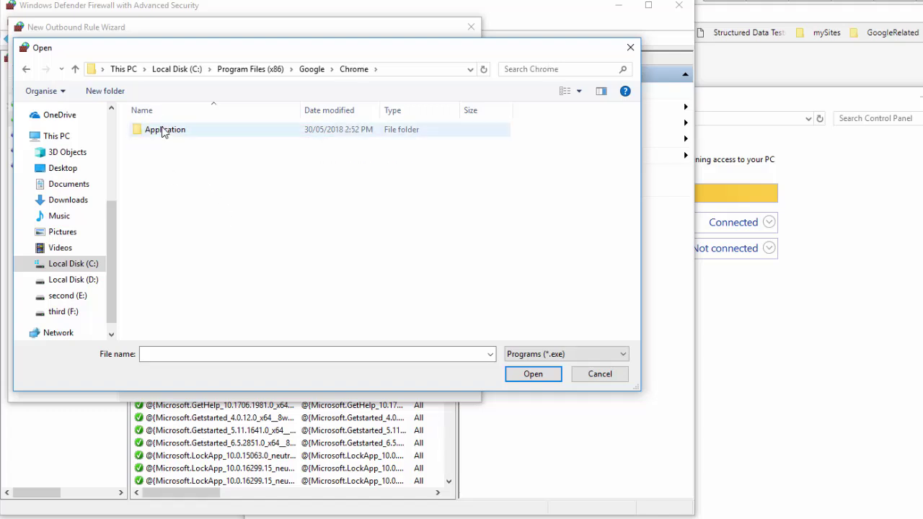
click(172, 159)
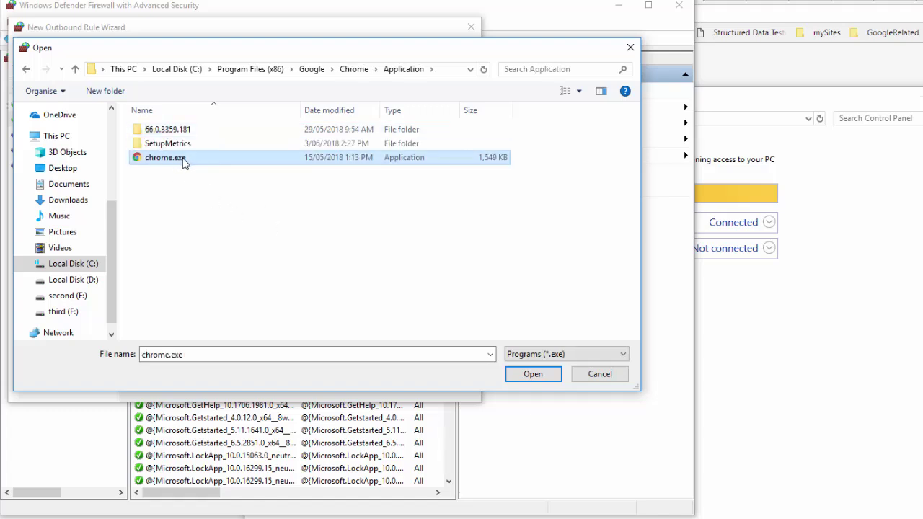
click(532, 374)
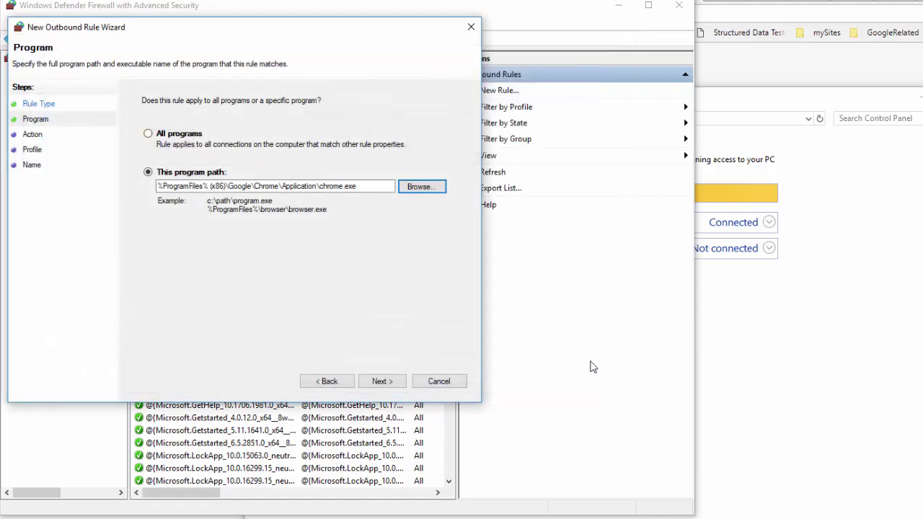
Cancel the new outbound rule without creating it, and close the firewall windows.
click(434, 382)
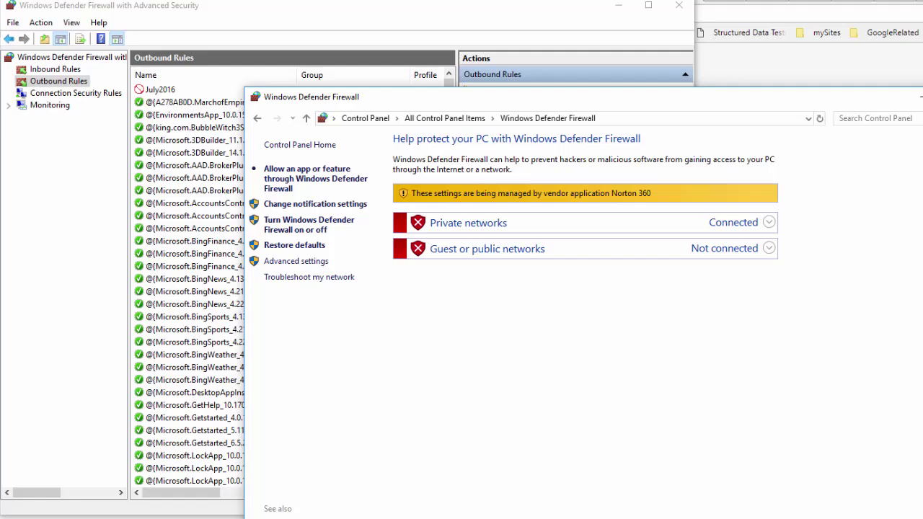
key(alt+F4)
click(678, 5)
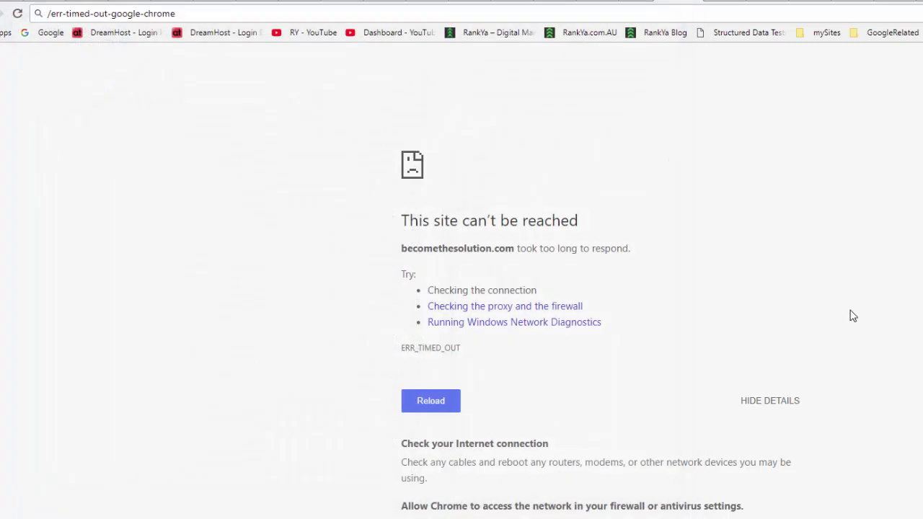
From Network and Sharing Centre, open the Internet Protocol Version 4 (TCP/IPv4) properties of the Ethernet connection.
key(alt+Tab)
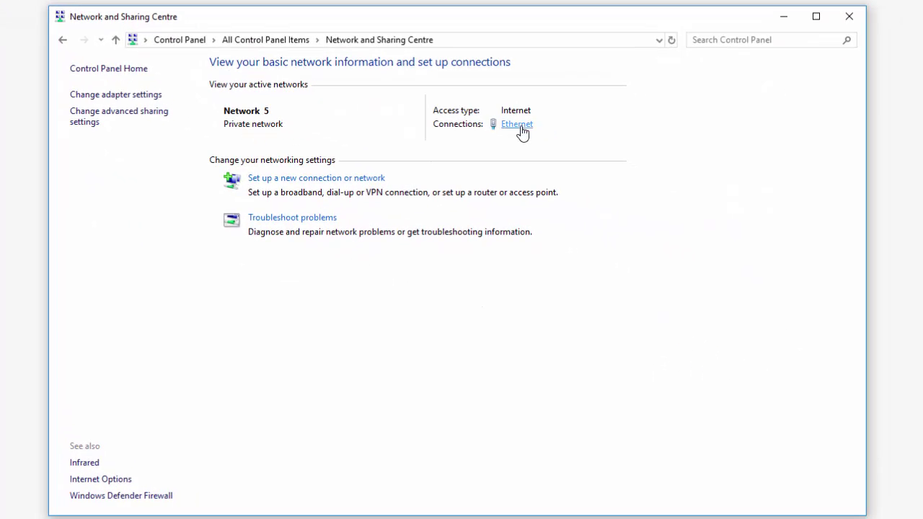
click(519, 127)
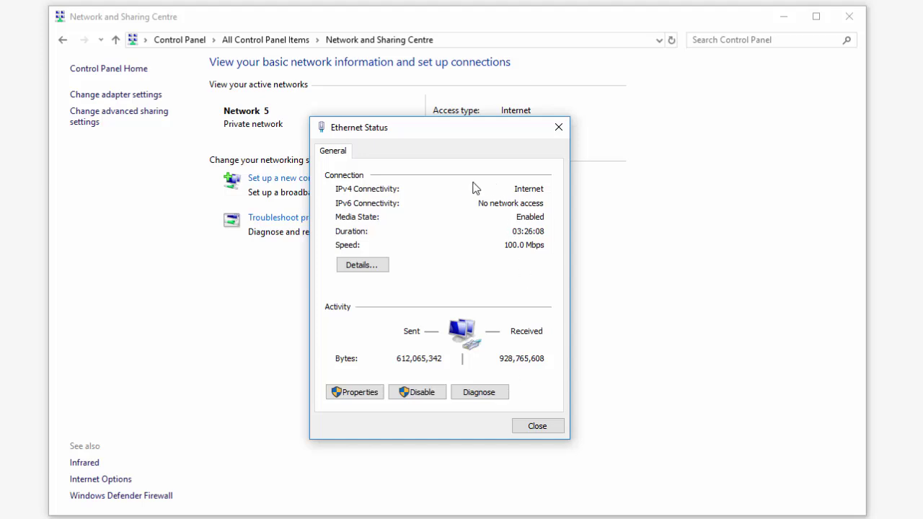
drag(442, 132, 584, 166)
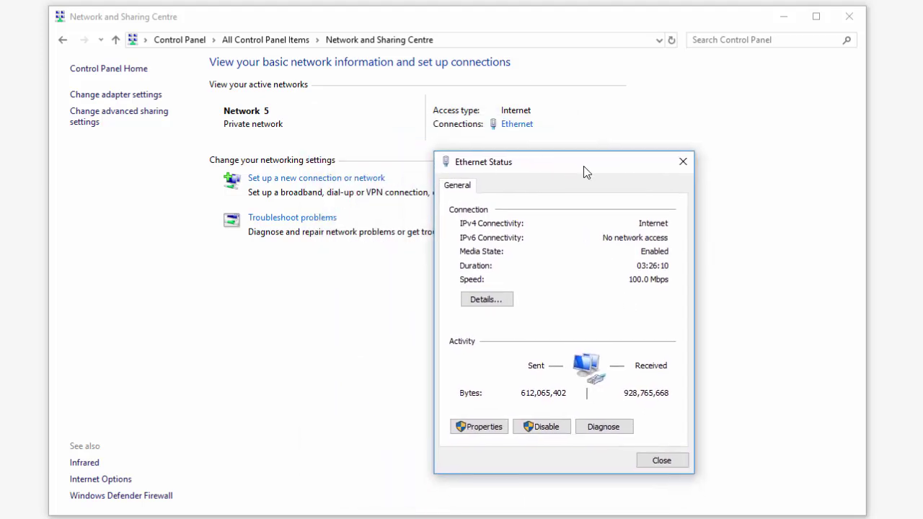
click(476, 426)
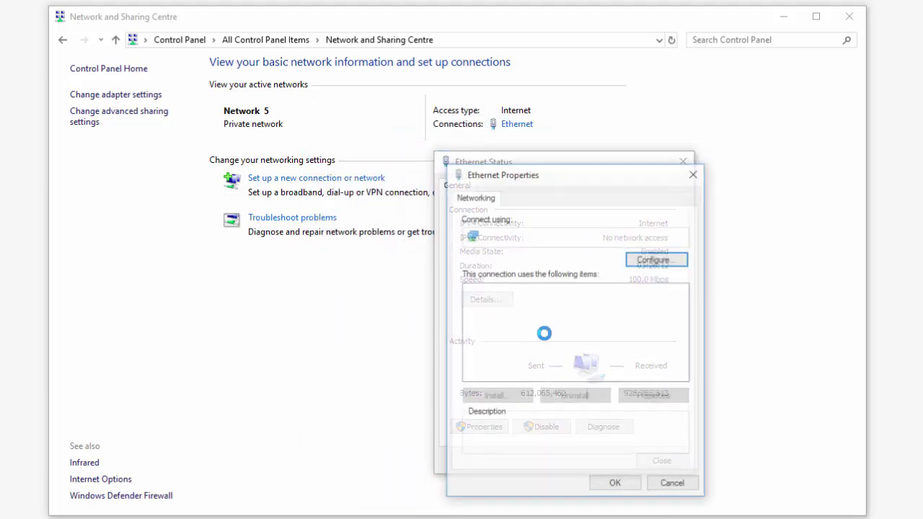
click(545, 339)
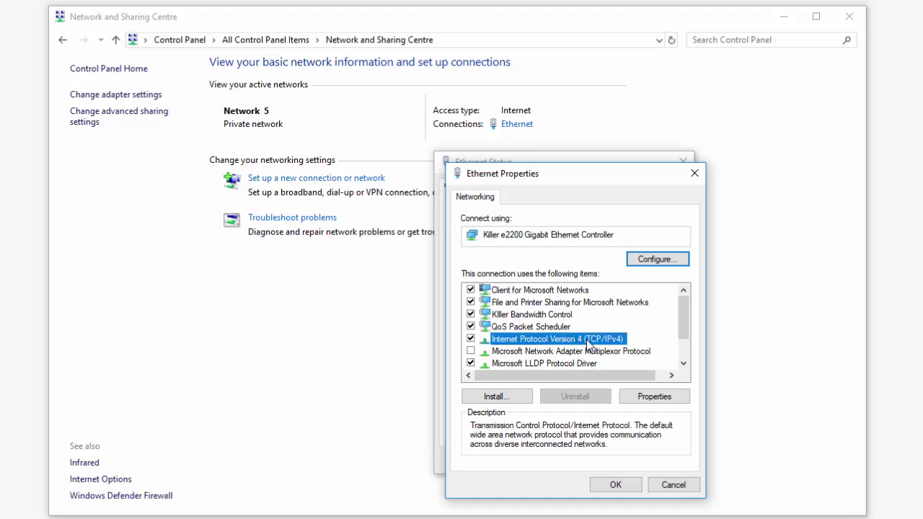
click(652, 398)
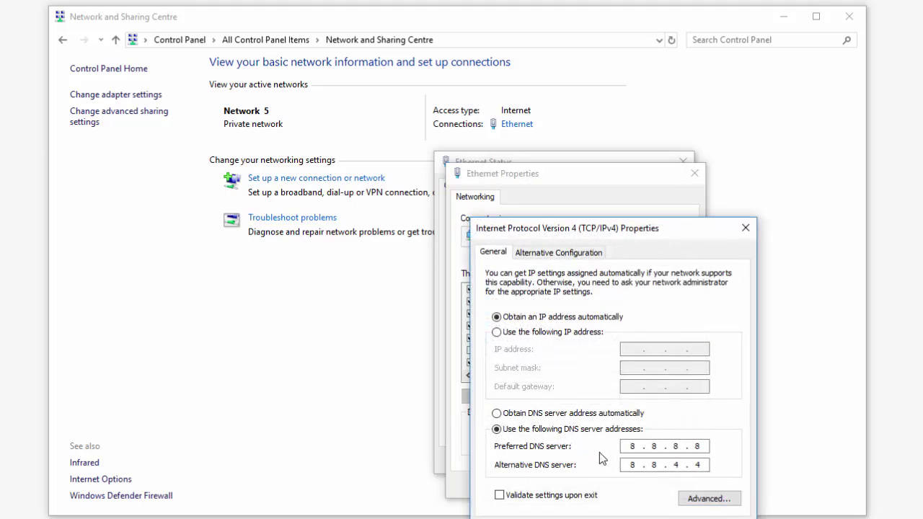
Set the preferred DNS server to 8.8.8.8 and the alternative to 8.8.4.4 manually, then save and close the Ethernet properties.
click(497, 414)
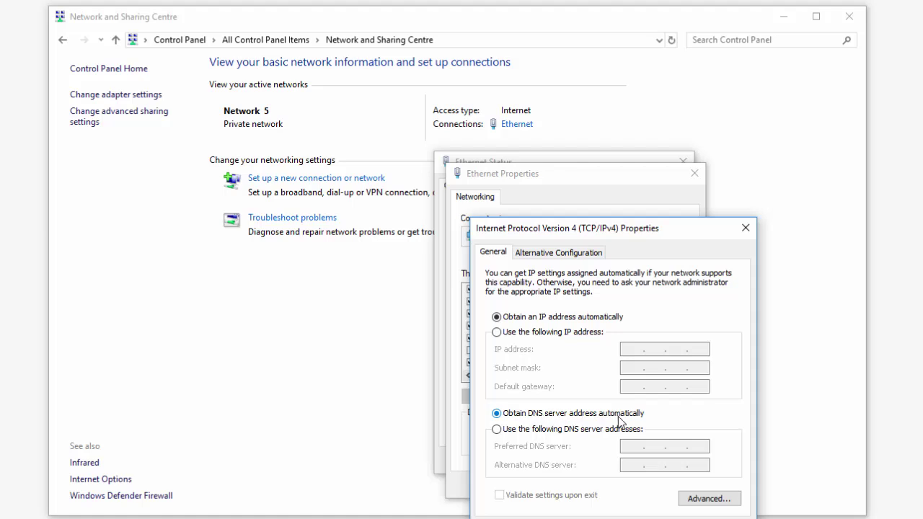
click(497, 430)
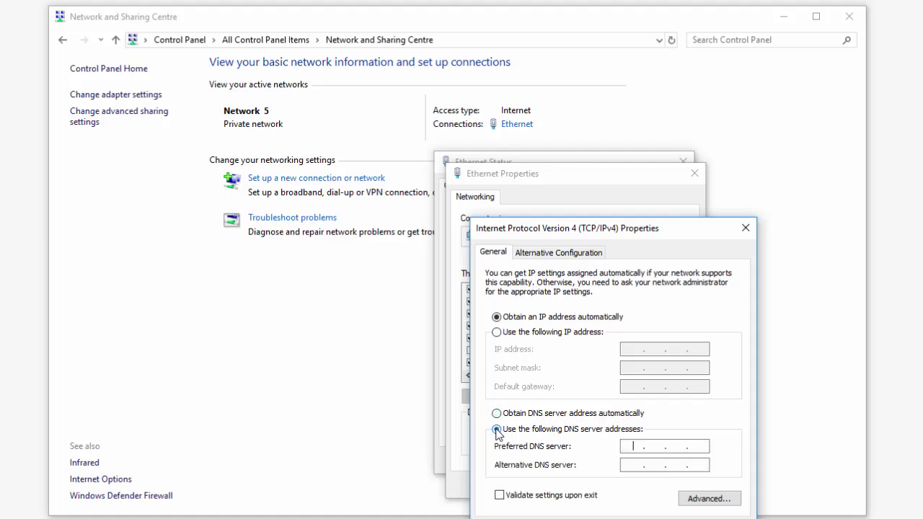
click(638, 448)
text(8.8.8.)
click(634, 465)
text(8.8.4.4)
key(Return)
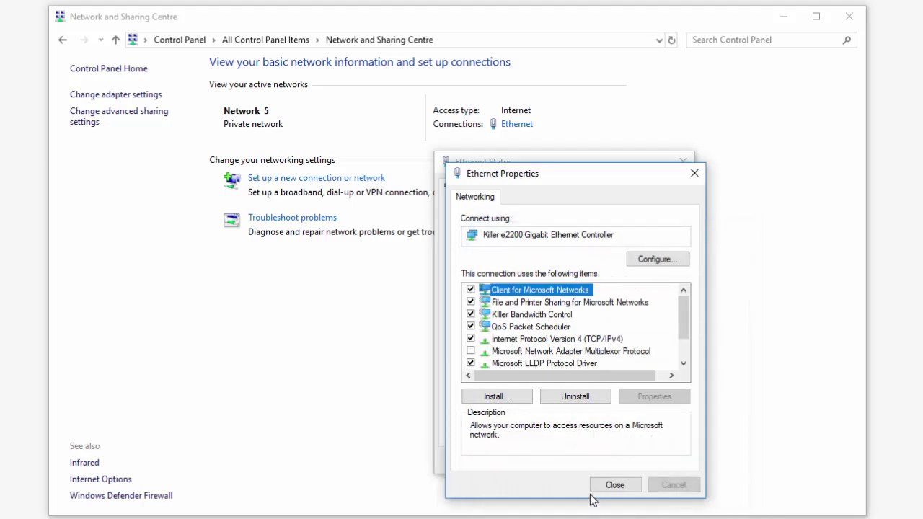
click(613, 488)
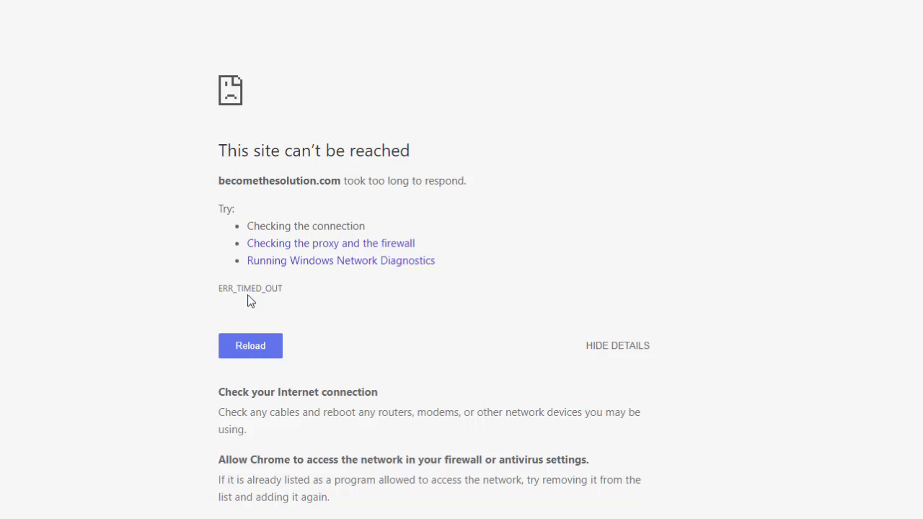
Point out the ERR_TIMED_OUT code on the page that failed to load in Chrome.
double_click(249, 289)
double_click(260, 289)
double_click(253, 289)
click(246, 292)
double_click(246, 292)
click(339, 321)
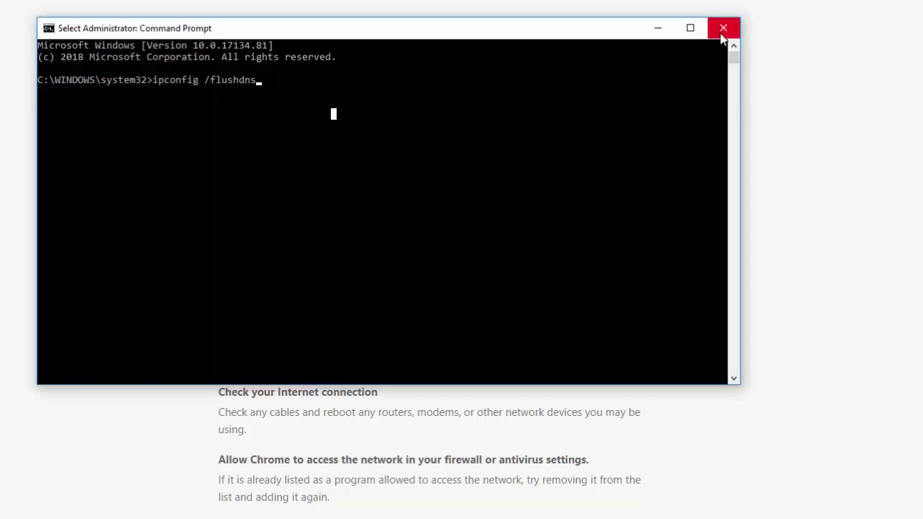
Minimise the existing Command Prompt, launch a new one as administrator by searching for cmd, and enter the command ipconfig /flushdns.
click(658, 33)
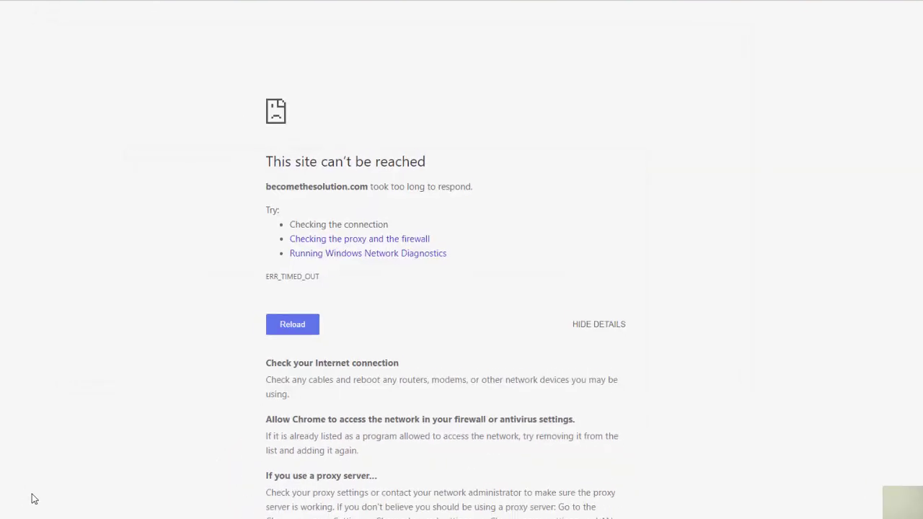
click(34, 508)
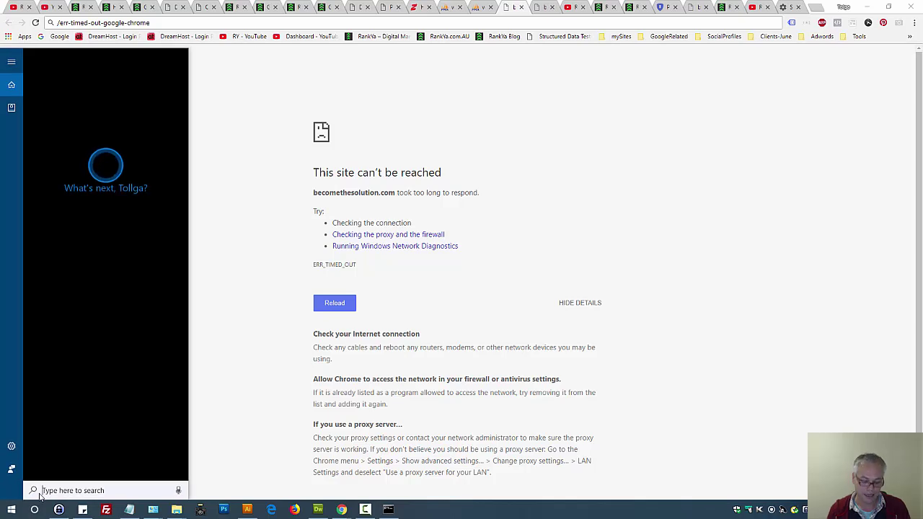
text(cmd)
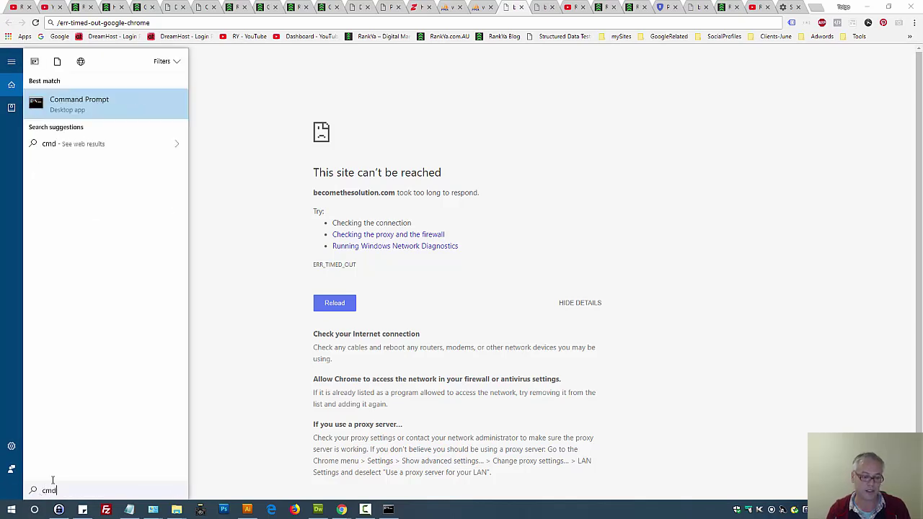
right_click(76, 112)
click(99, 119)
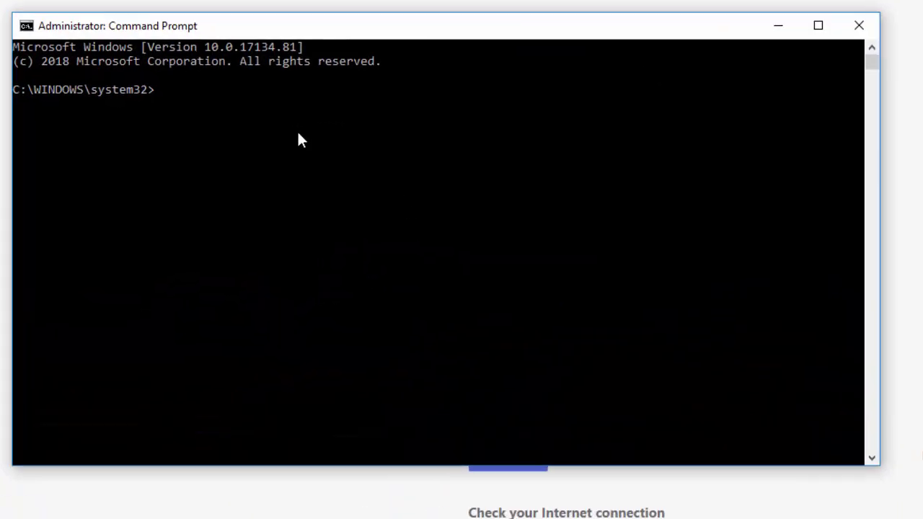
text(ip)
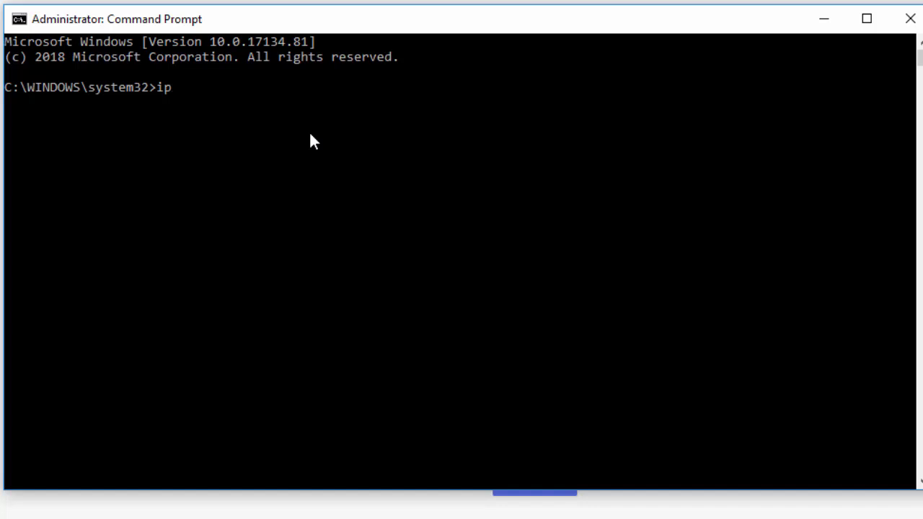
text(config /flushdns)
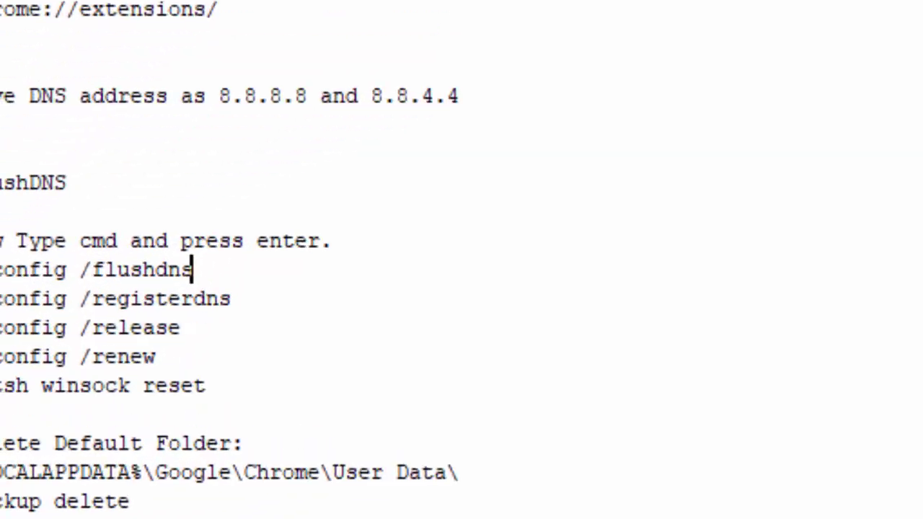
Review the DNS and network reset commands in the notes, from ipconfig /flushdns through netsh winsock reset.
drag(478, 438, 10, 212)
click(380, 310)
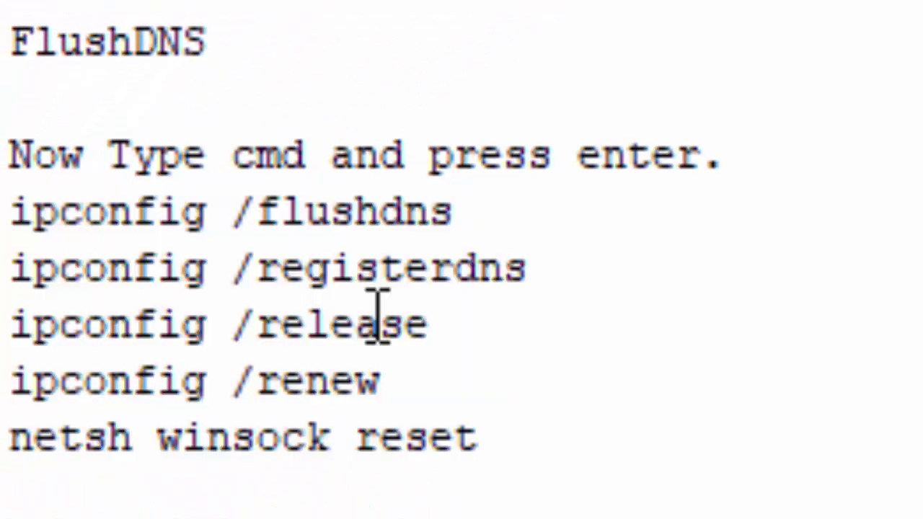
Append "Press Enter" after the ipconfig /flushdns command in the notes.
drag(478, 212, 10, 212)
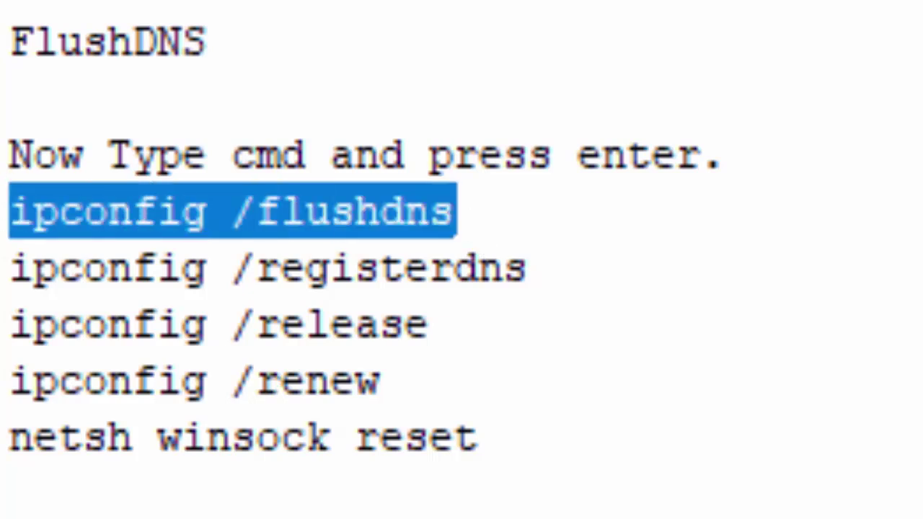
click(425, 213)
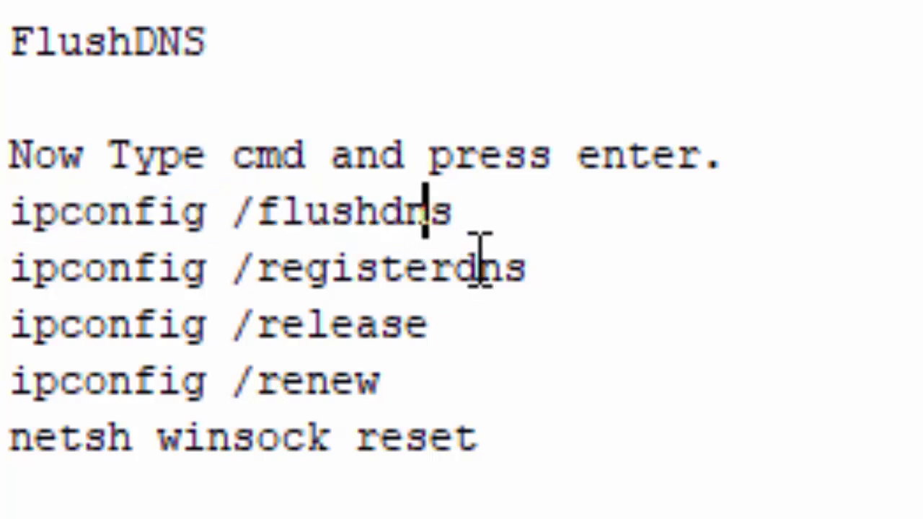
click(562, 220)
text(res)
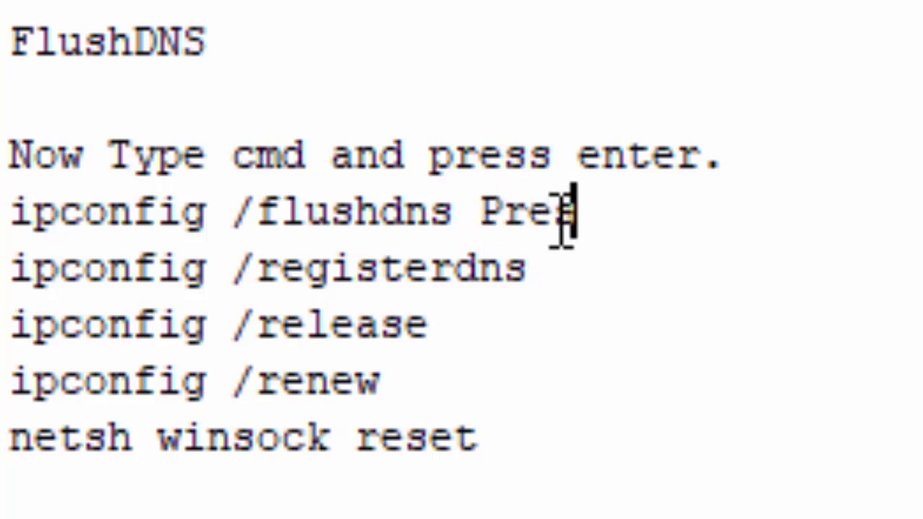
text(s Enter)
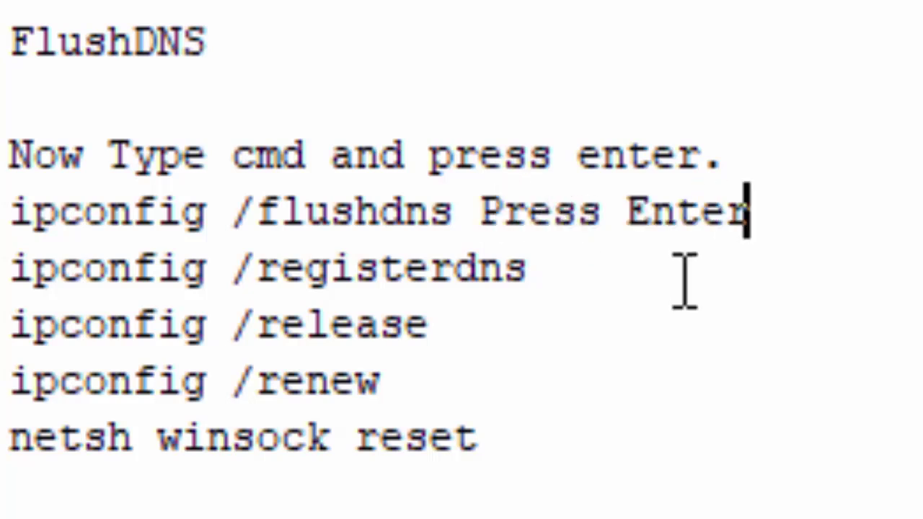
Highlight the remaining commands in the notes one by one: ipconfig /registerdns, ipconfig /release, ipconfig /renew and netsh winsock reset.
drag(604, 267, 10, 266)
click(500, 270)
drag(600, 285, 8, 266)
click(329, 264)
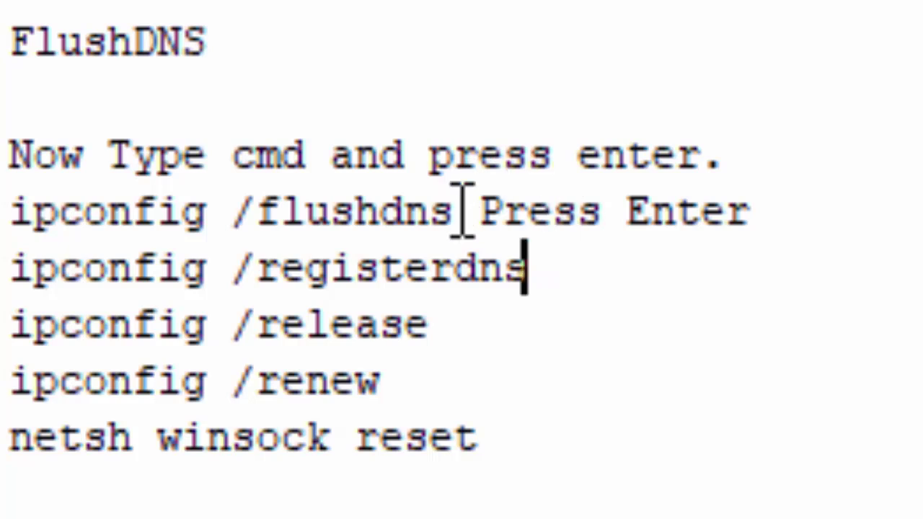
key(shift+Home)
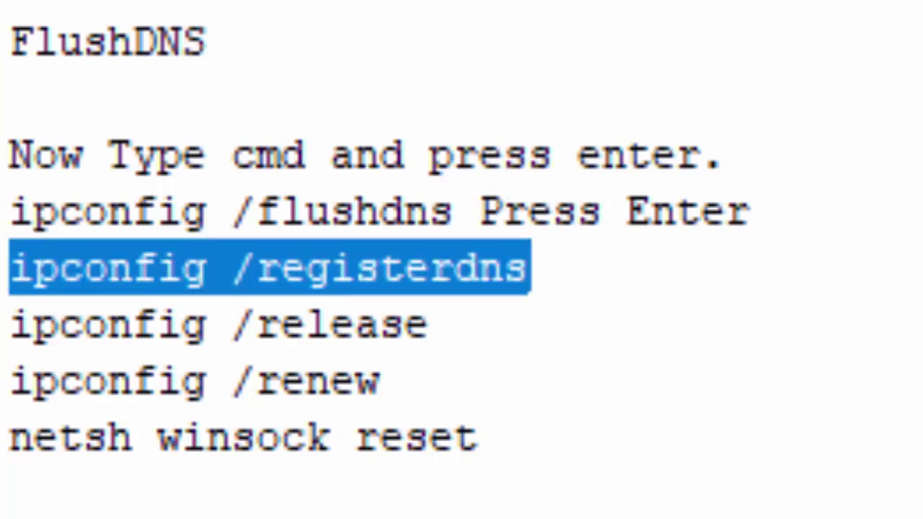
click(462, 328)
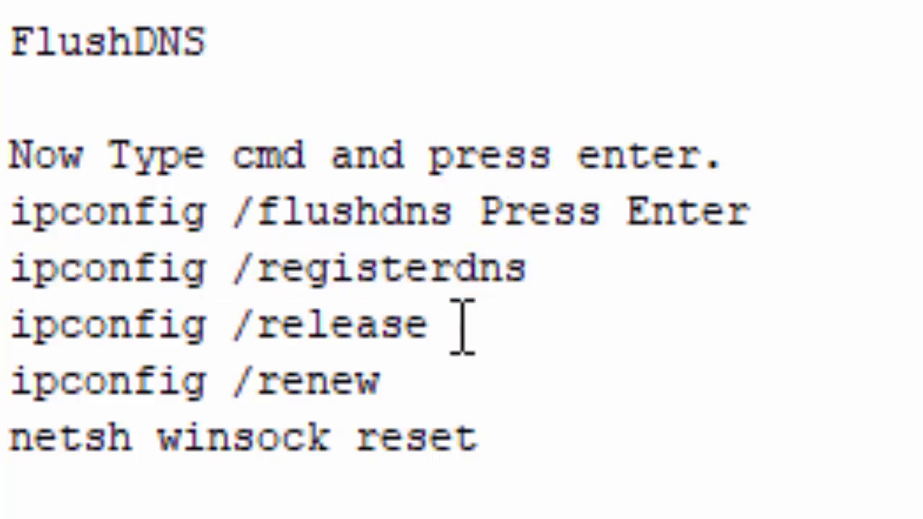
drag(462, 328, 9, 326)
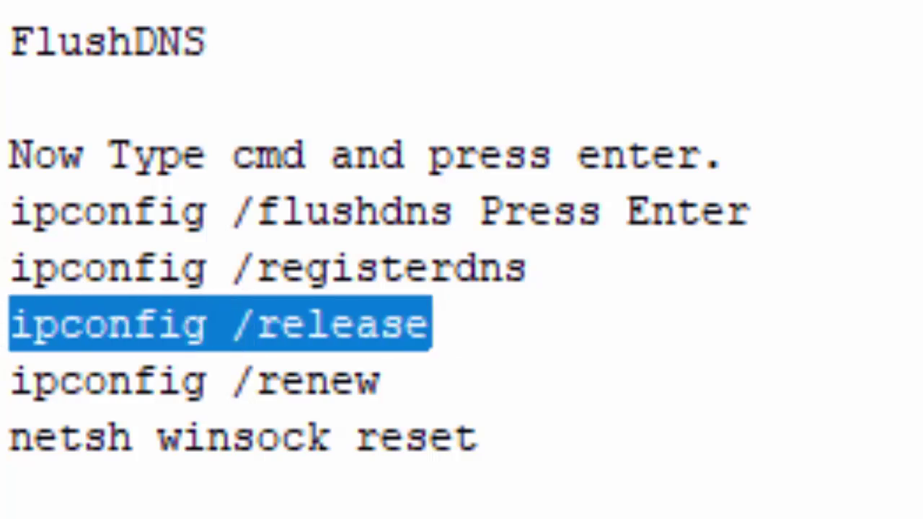
click(430, 380)
drag(430, 380, 9, 382)
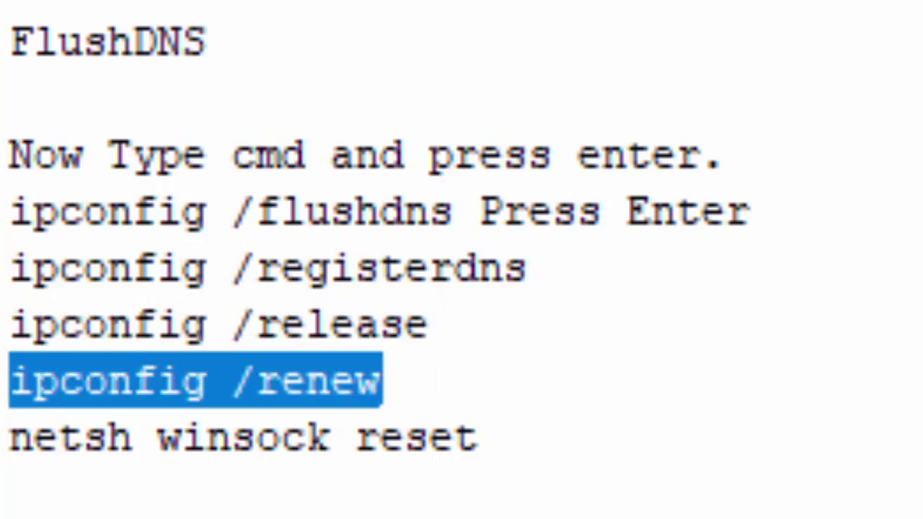
click(208, 441)
drag(489, 438, 14, 436)
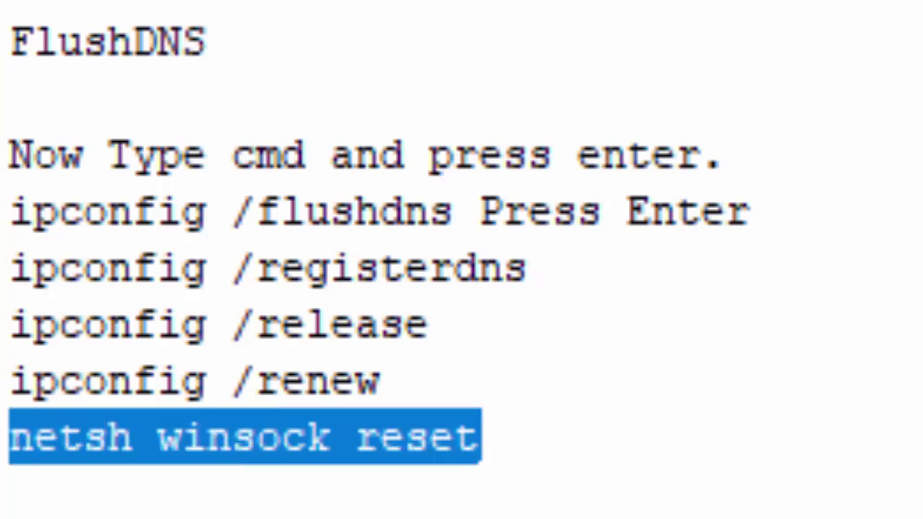
click(474, 465)
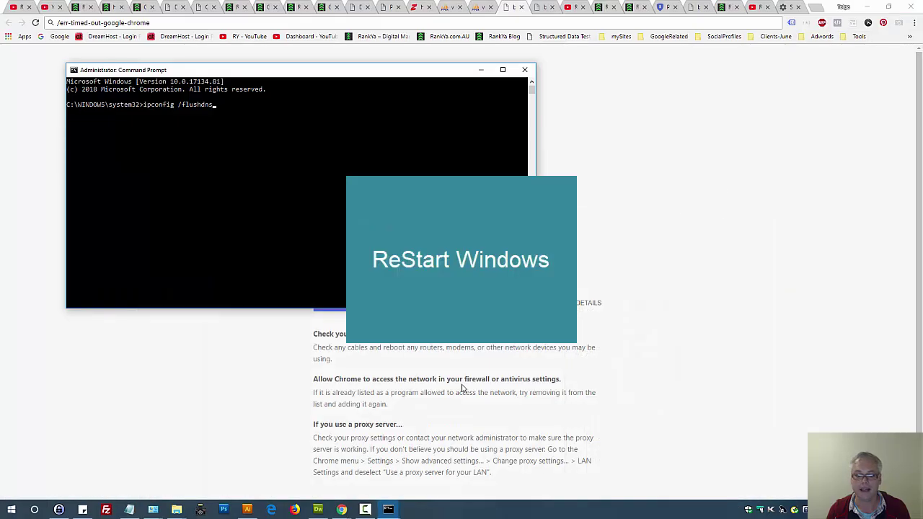
Close the administrator Command Prompt, minimise Chrome and close the Ethernet Status dialog.
click(525, 70)
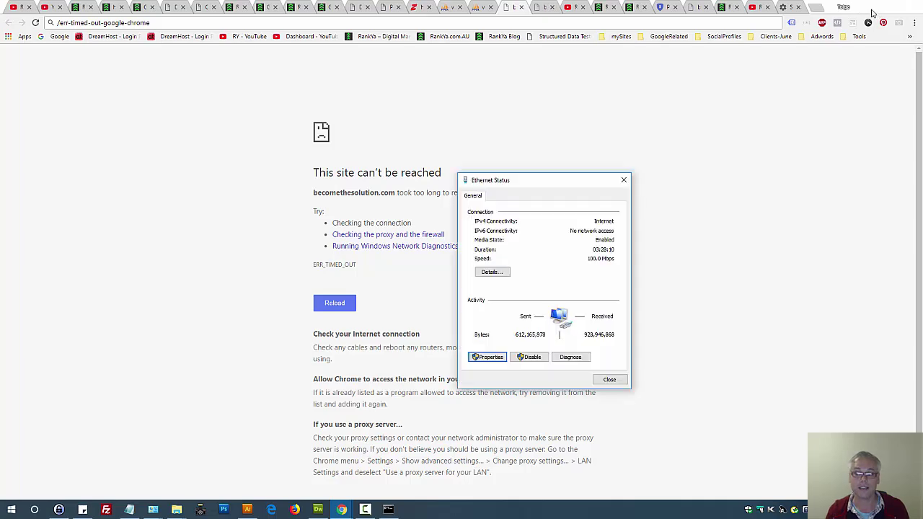
click(869, 9)
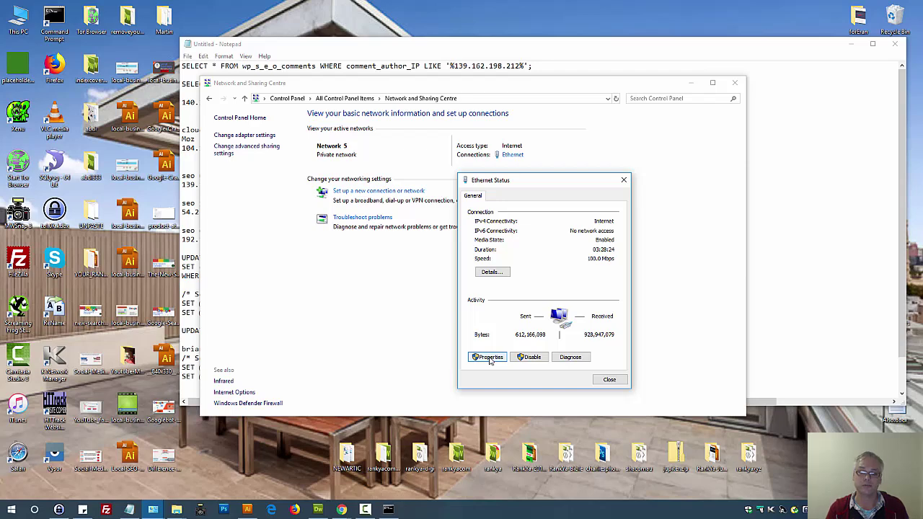
click(610, 379)
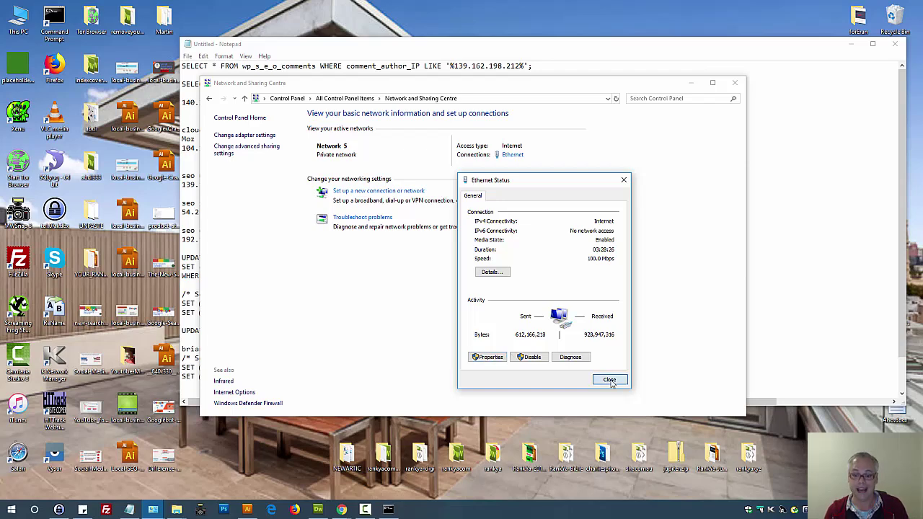
Return to Chrome, view the Reset settings confirmation in its settings, and dismiss it without resetting.
click(341, 509)
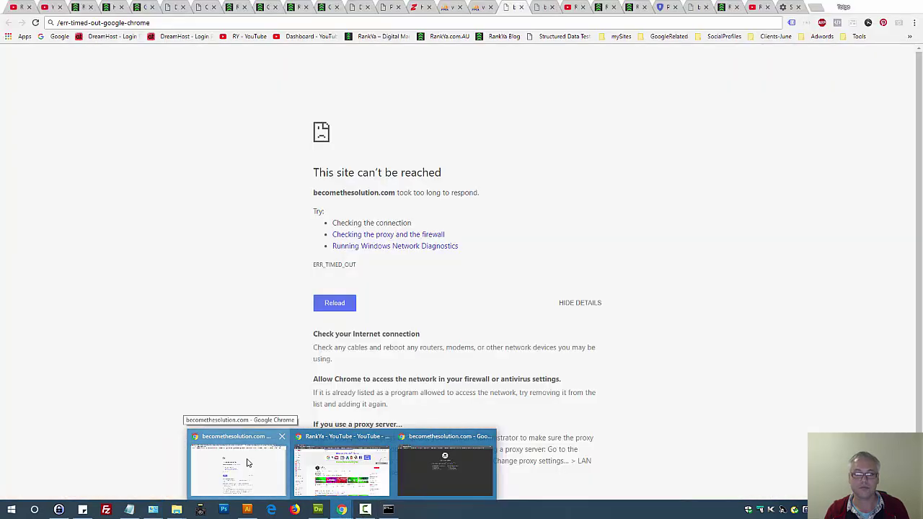
click(248, 464)
click(915, 23)
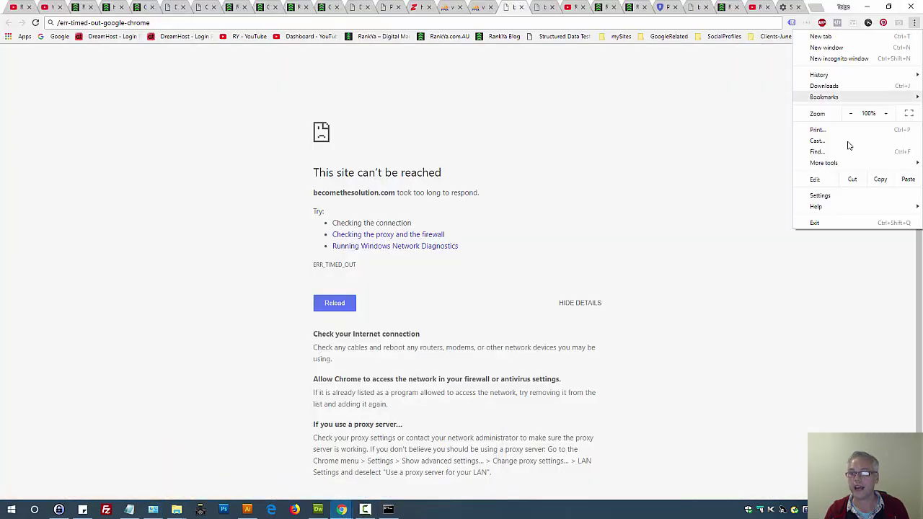
click(815, 205)
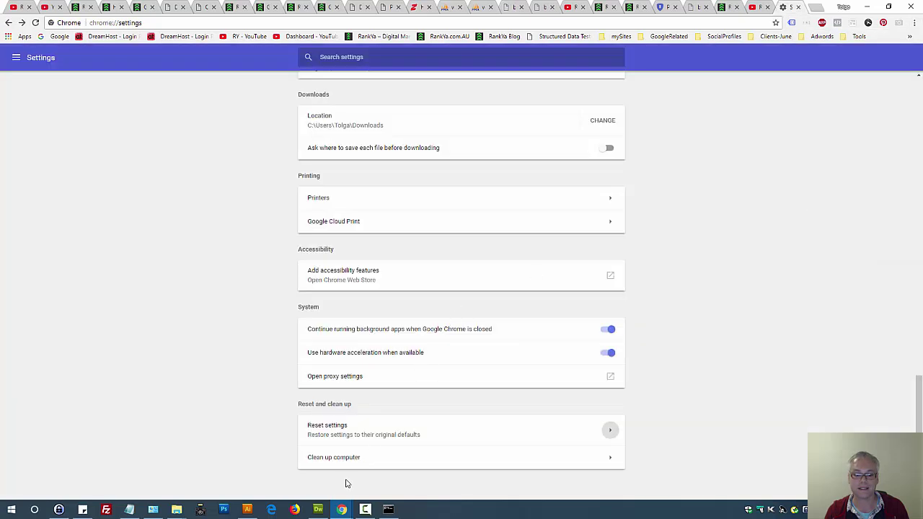
click(335, 432)
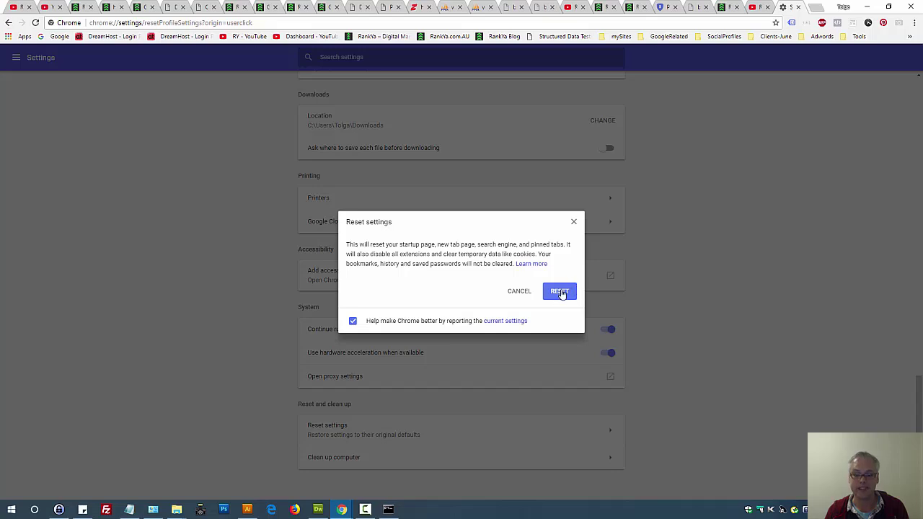
click(574, 222)
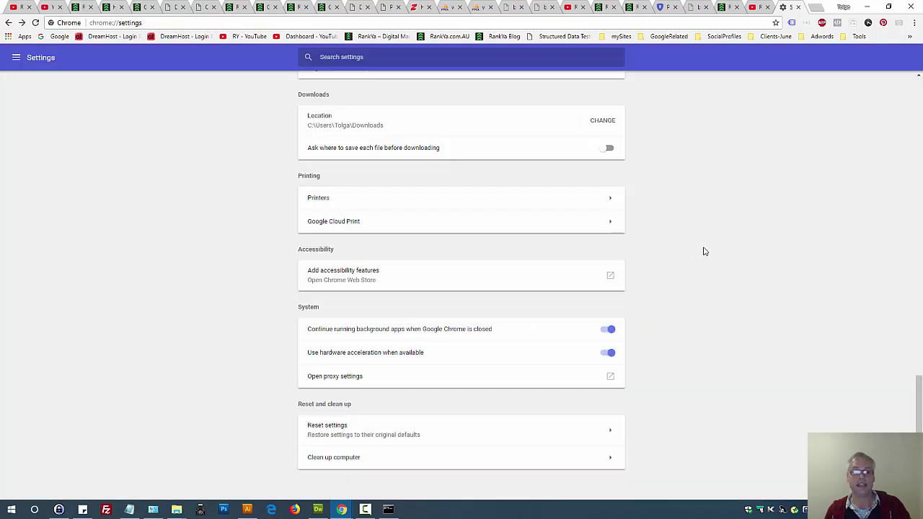
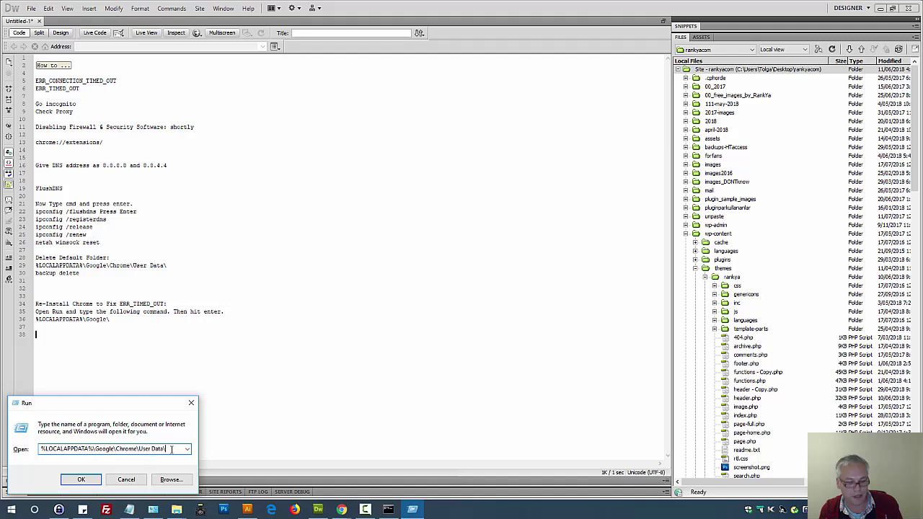
Open the folder %LOCALAPPDATA%\Google\Chrome\User Data\ from the Run dialog and maximise its window.
drag(165, 449, 40, 448)
click(77, 448)
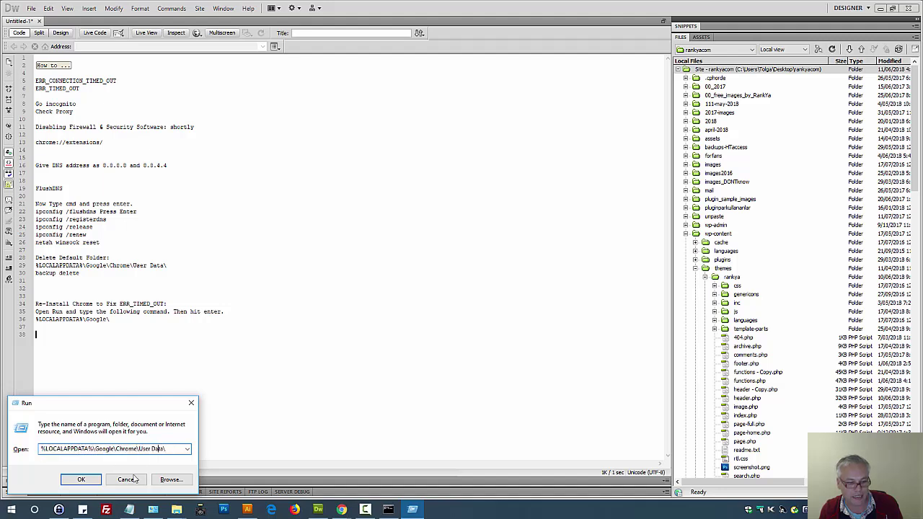
click(81, 479)
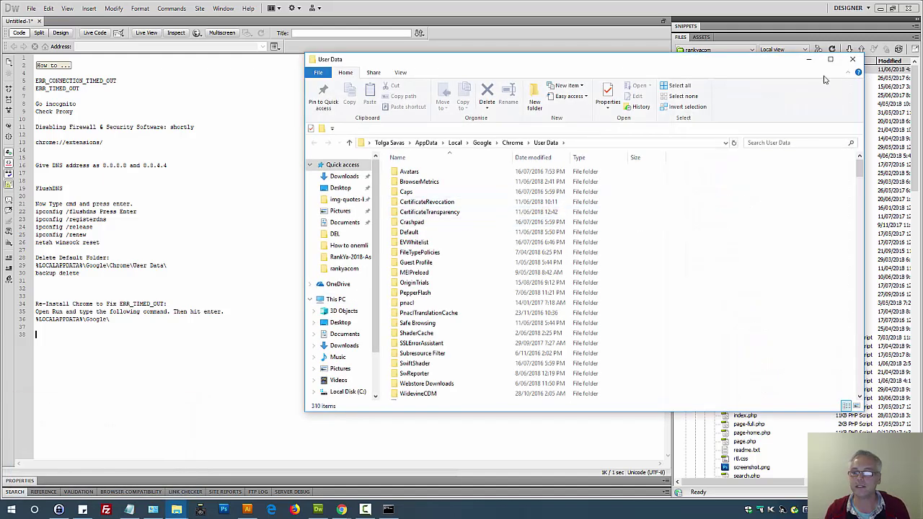
click(830, 61)
Try to back up the Default folder by copying and pasting it within the User Data folder.
click(104, 178)
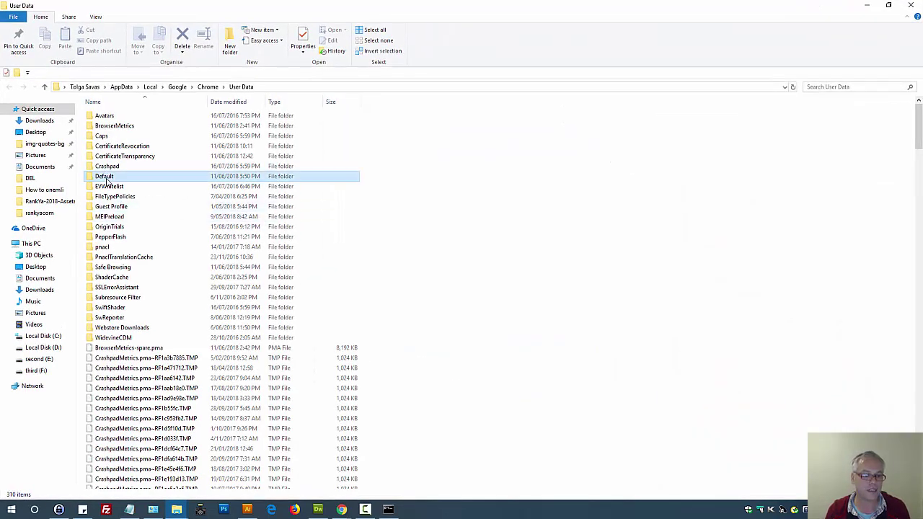
right_click(106, 182)
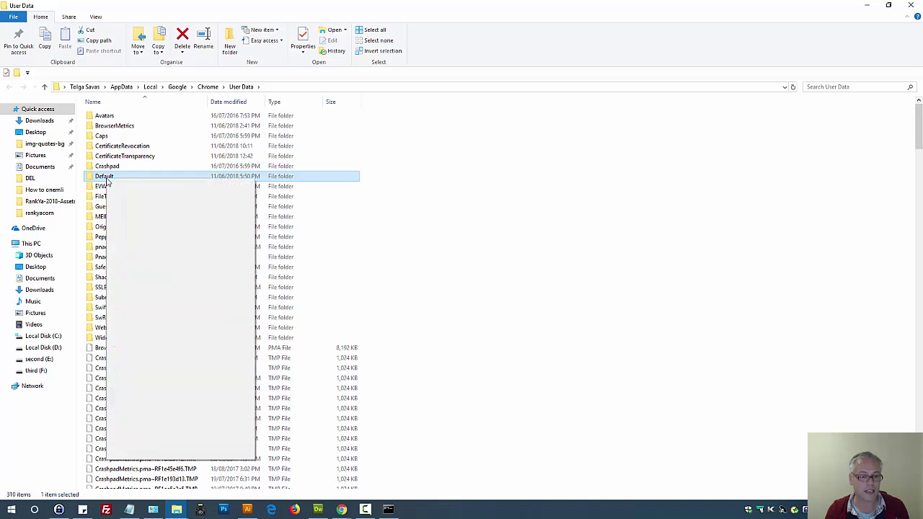
click(126, 408)
right_click(442, 284)
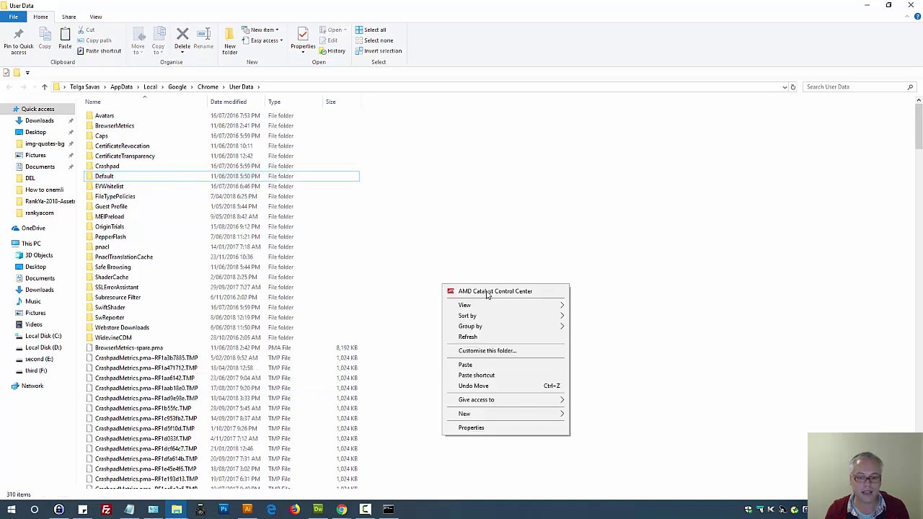
click(468, 369)
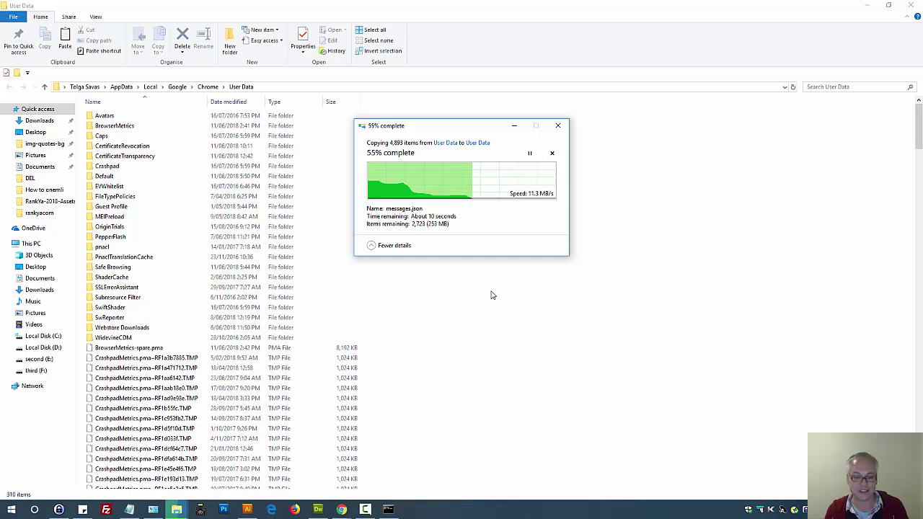
View the actions available for the original Default folder, including Delete, without choosing one.
click(108, 177)
right_click(108, 177)
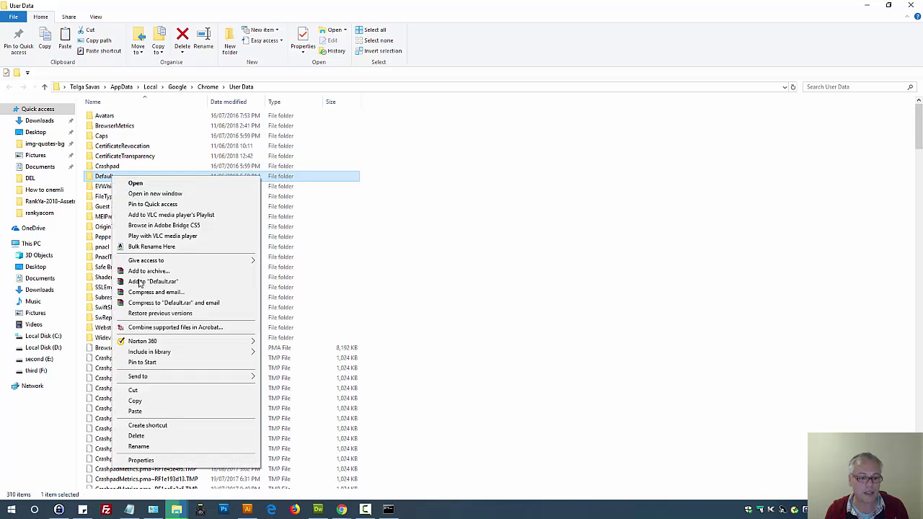
click(608, 278)
Close the open Chrome window and cancel copying the Default folder at the File In Use dialog.
mouse_move(343, 510)
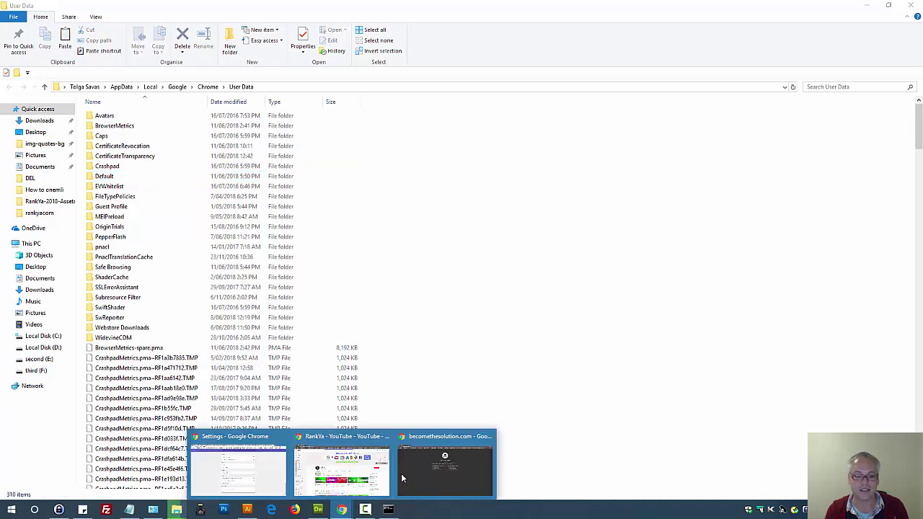
click(402, 477)
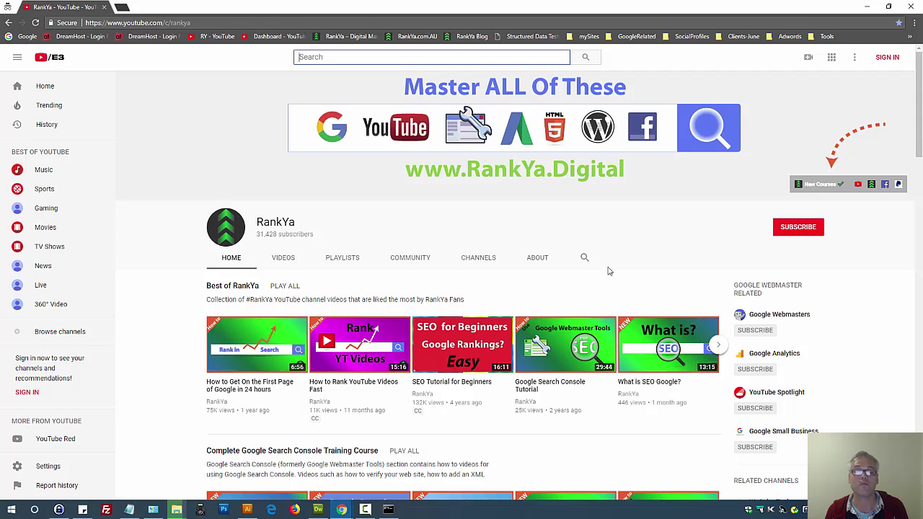
click(912, 7)
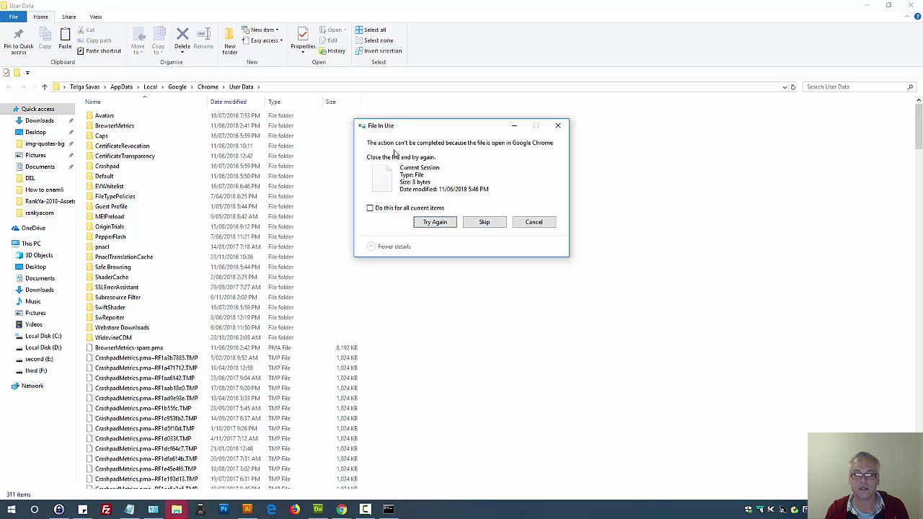
click(533, 221)
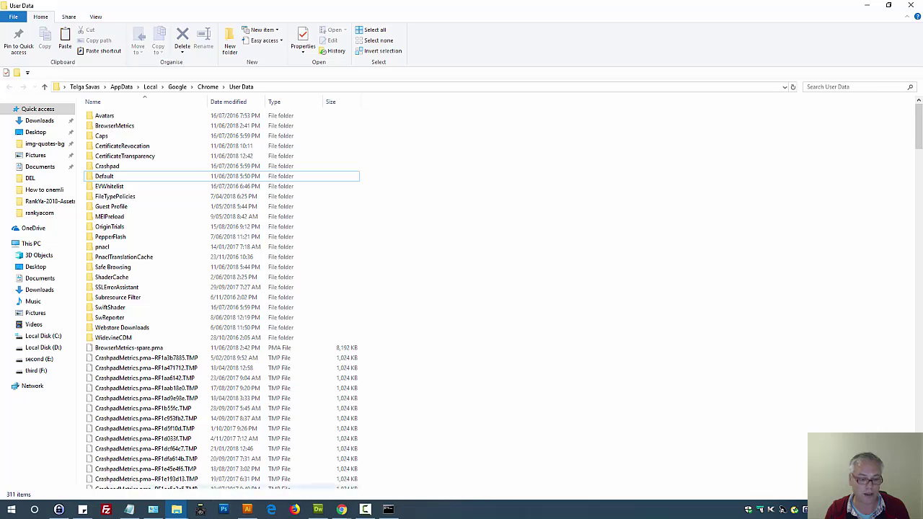
Switch to Control Panel, open Programs and Features, and select Google Chrome in the list of installed programs.
click(151, 513)
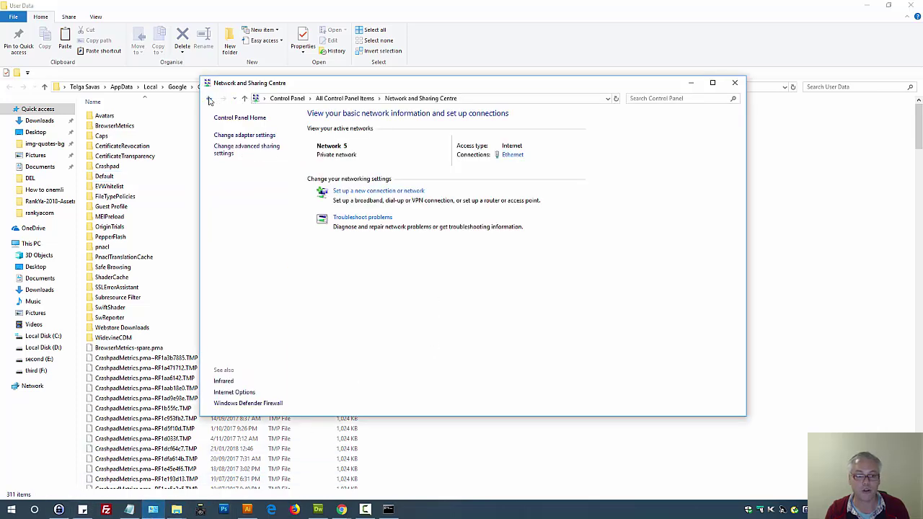
click(207, 98)
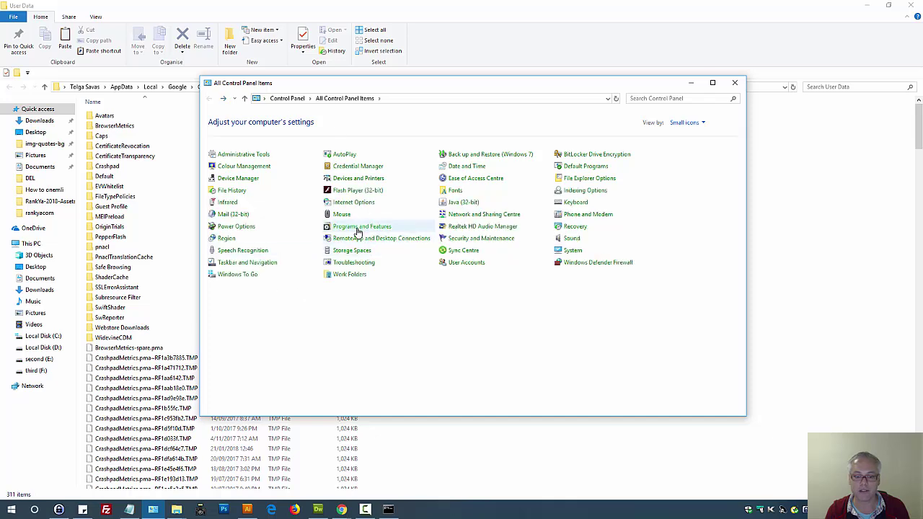
click(359, 226)
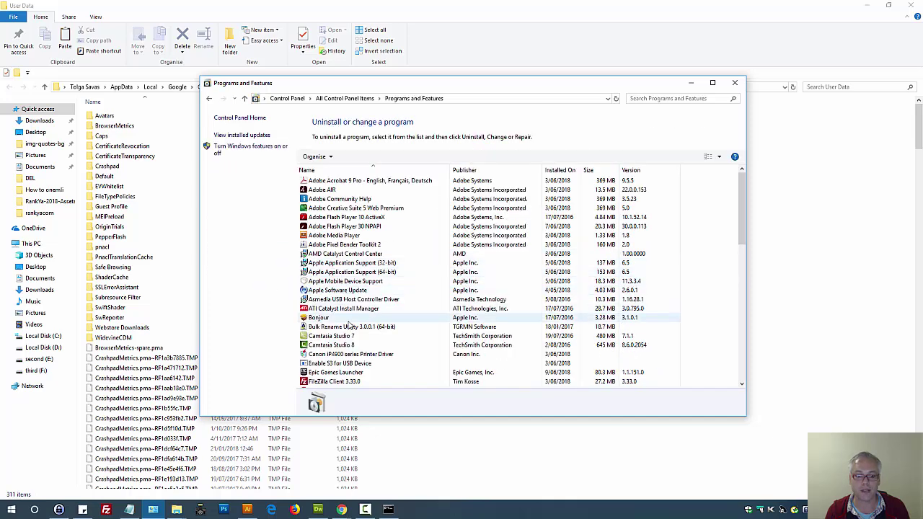
scroll(350, 327, down, 3)
click(330, 245)
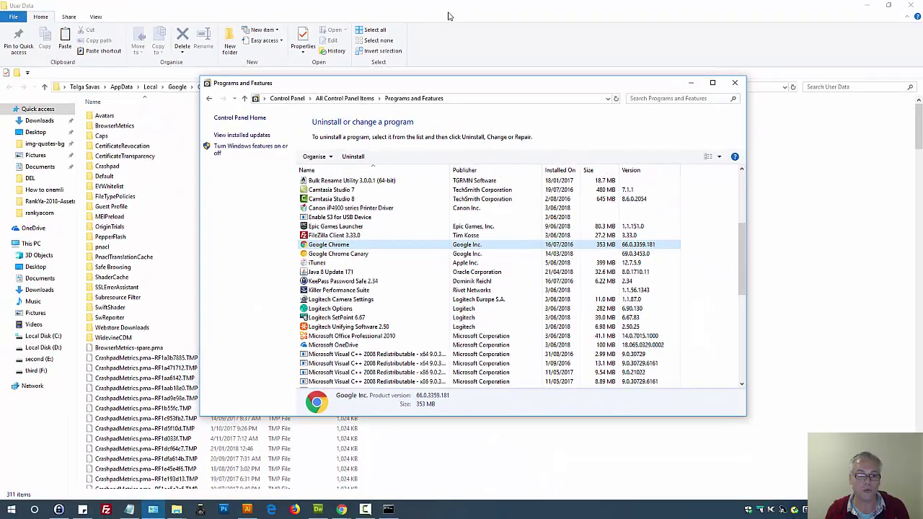
Switch to File Explorer, go up to the AppData Local folder, and view the Google folder's actions, including Delete, without choosing one.
key(alt+Tab)
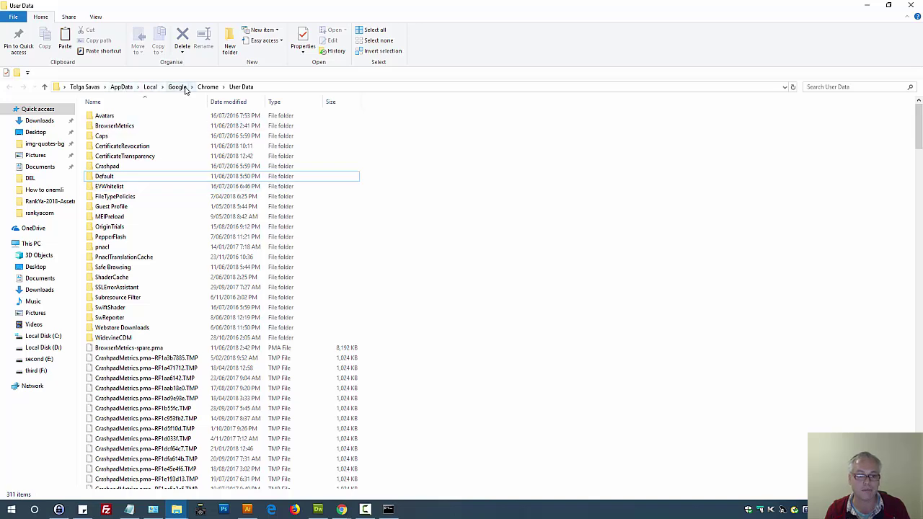
click(148, 88)
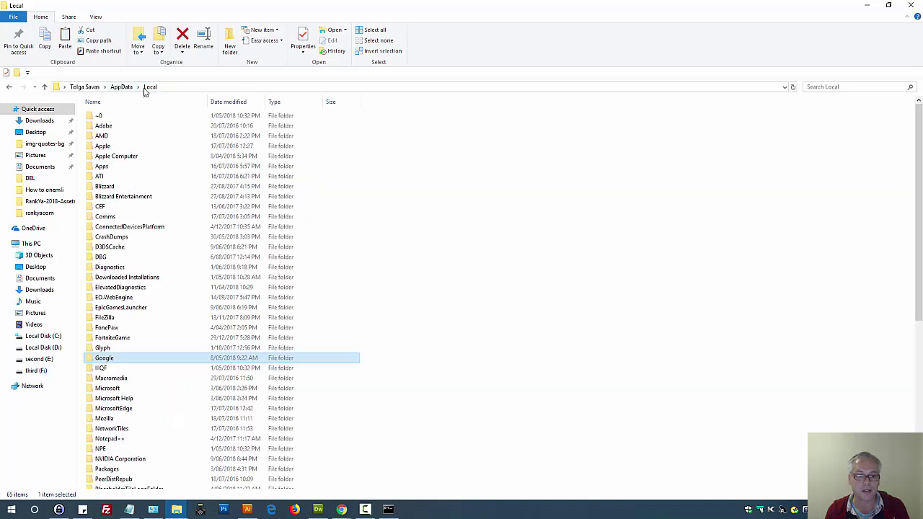
right_click(108, 358)
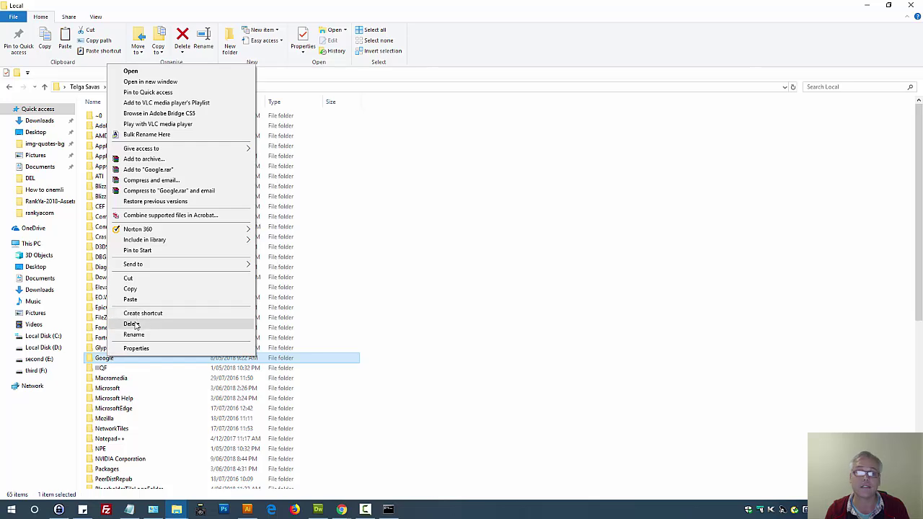
click(429, 339)
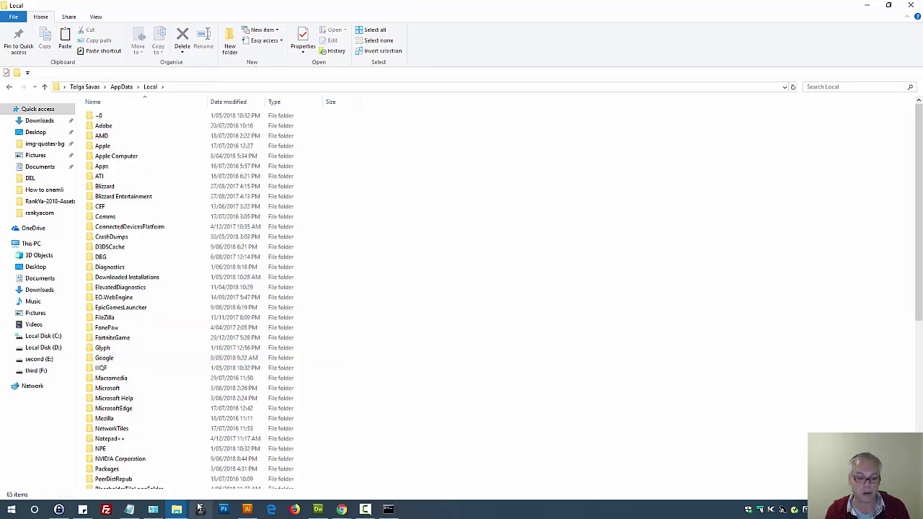
Return to the Google Chrome entry in Programs and Features, then switch to the Chrome Settings window.
click(153, 510)
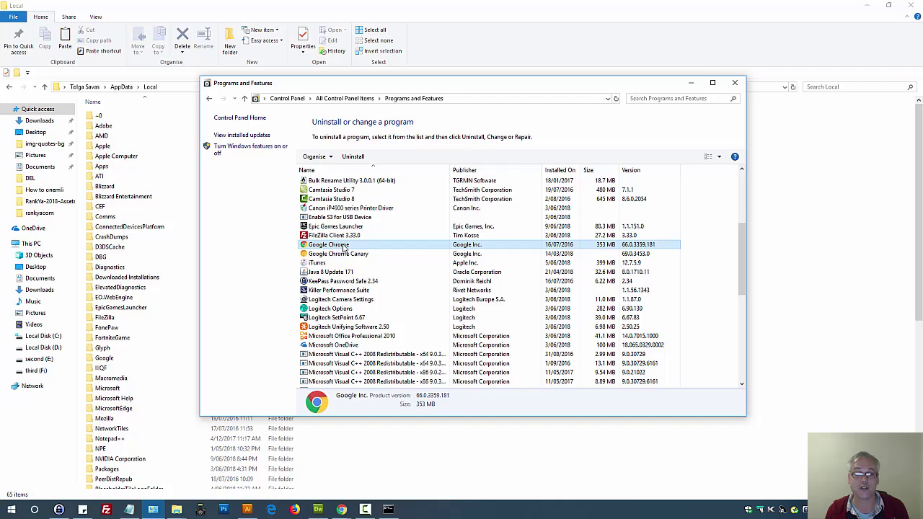
click(342, 510)
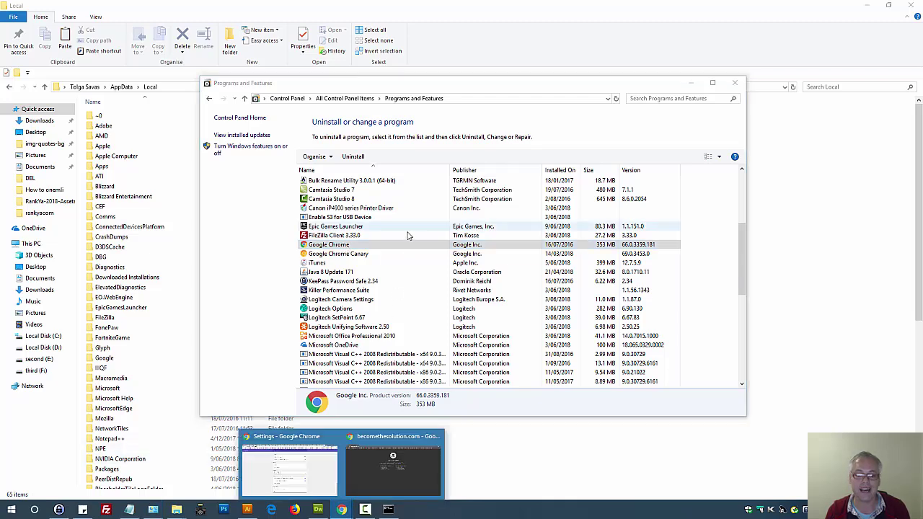
click(312, 455)
click(623, 21)
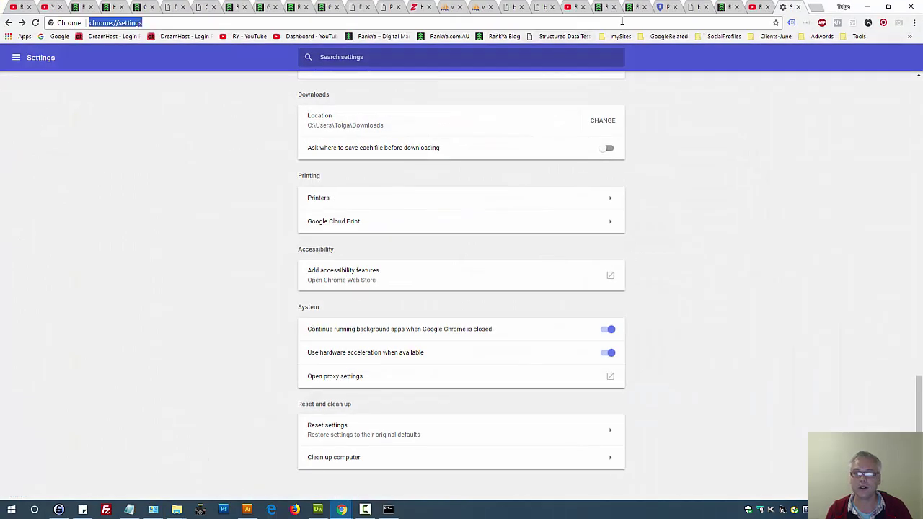
Switch to Microsoft Edge, search the web for "download chrome", and return to the Chrome Settings window.
click(271, 510)
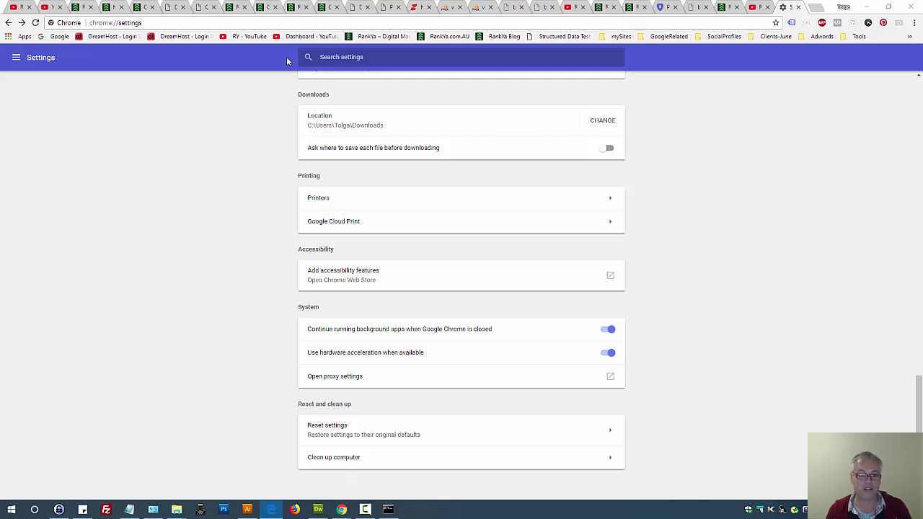
text(dow)
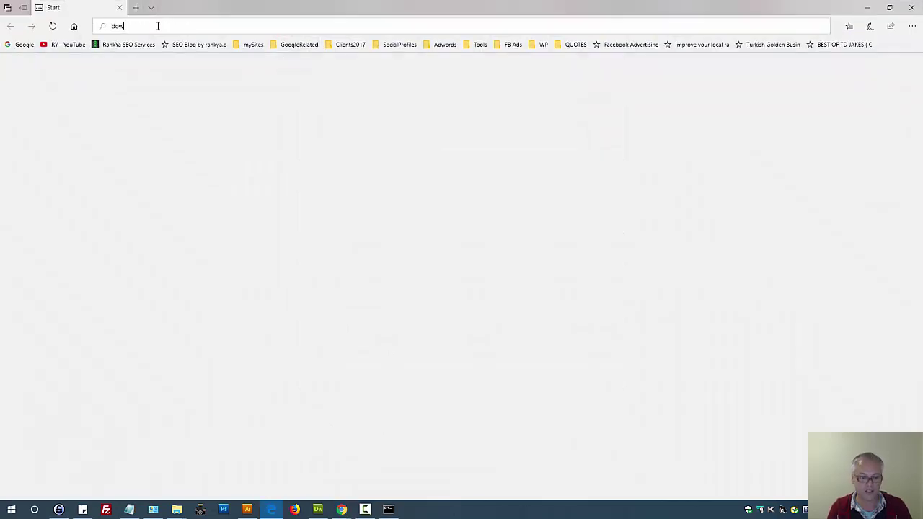
text(nload chrome)
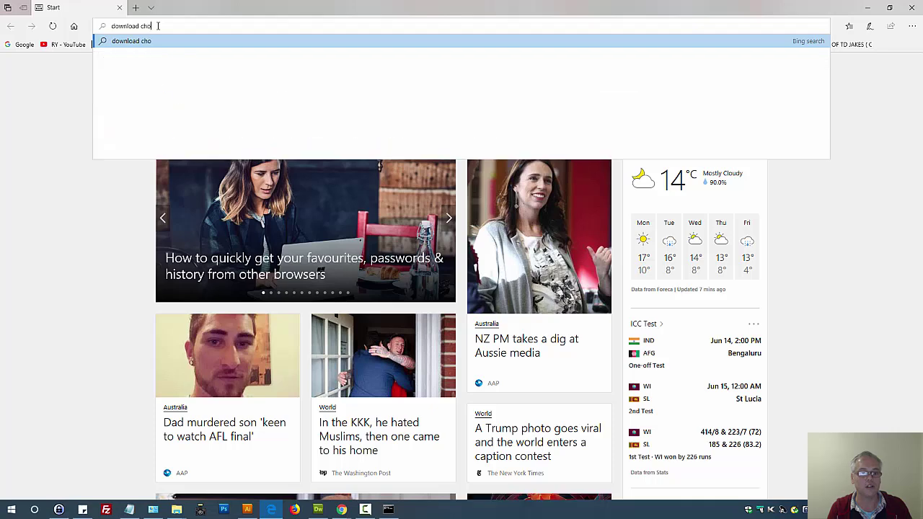
key(Return)
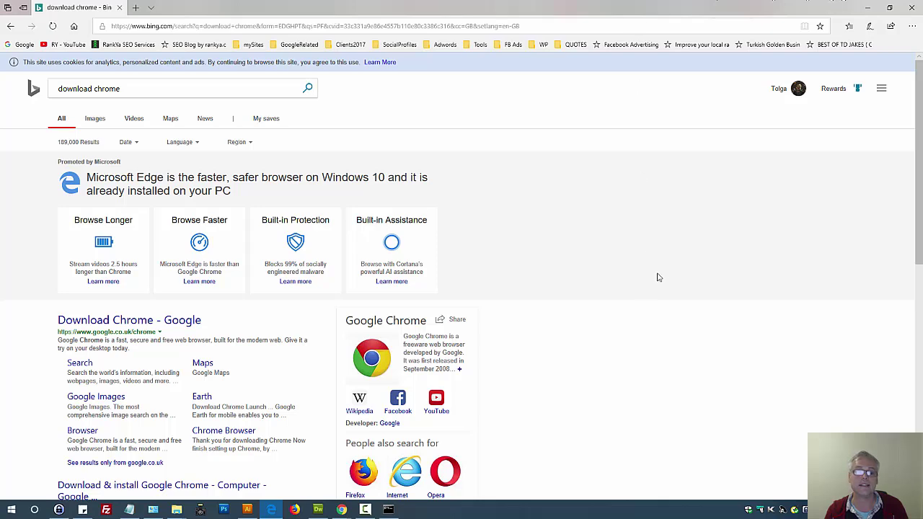
click(898, 6)
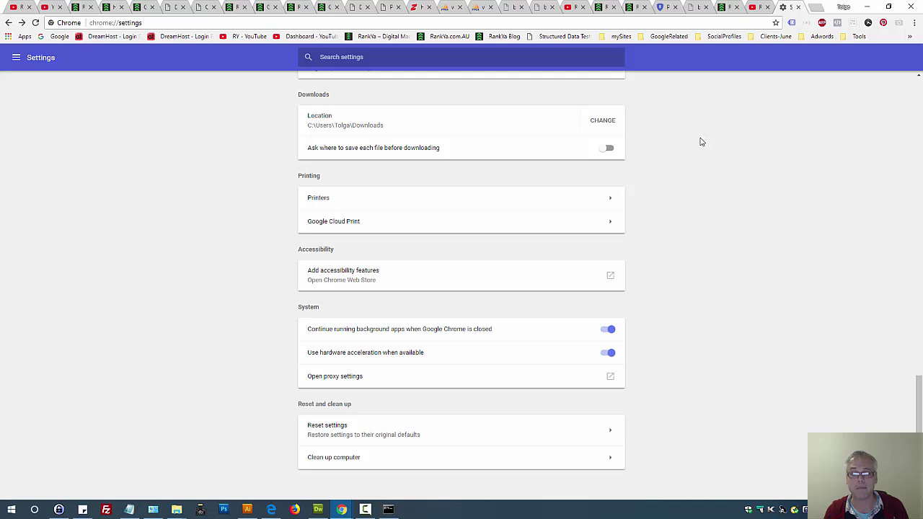
click(512, 7)
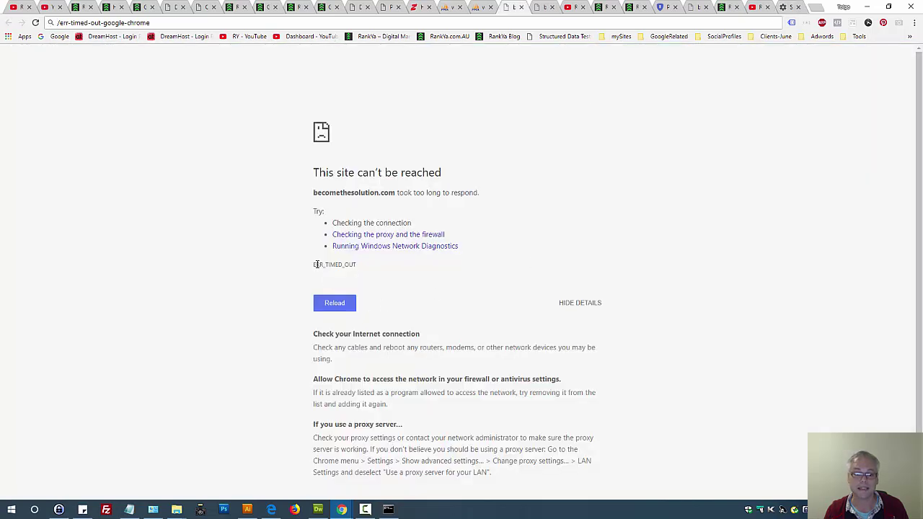
drag(316, 264, 461, 268)
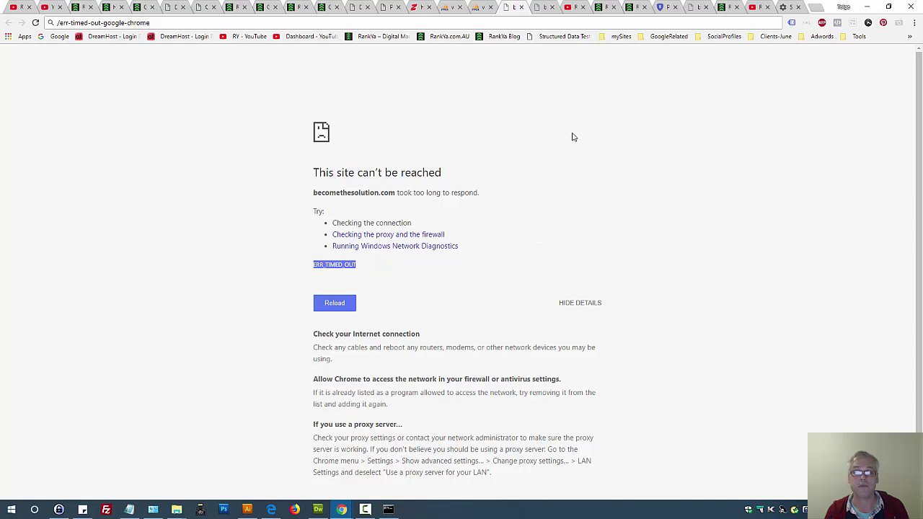
click(661, 7)
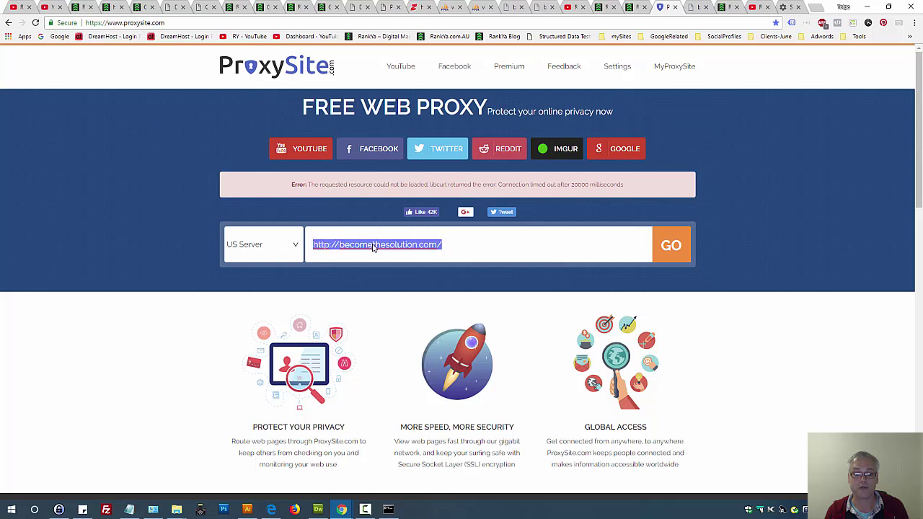
click(443, 249)
triple_click(333, 250)
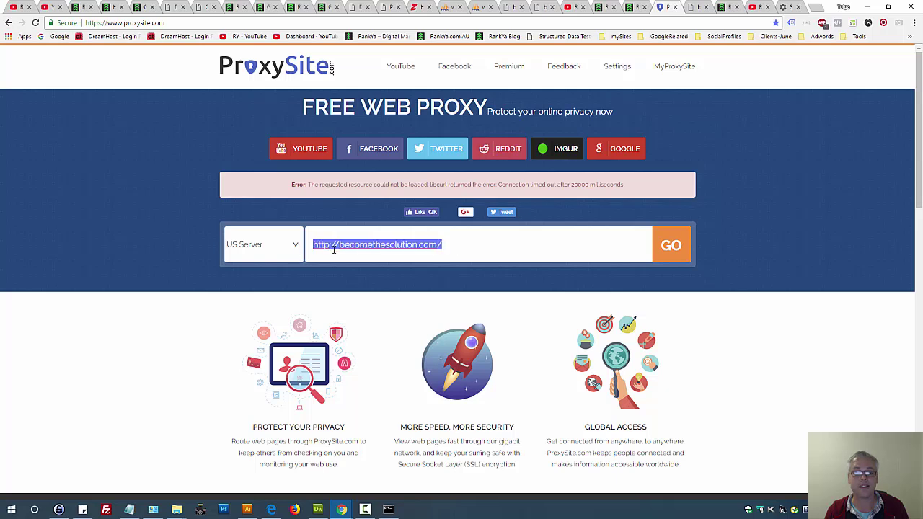
click(375, 250)
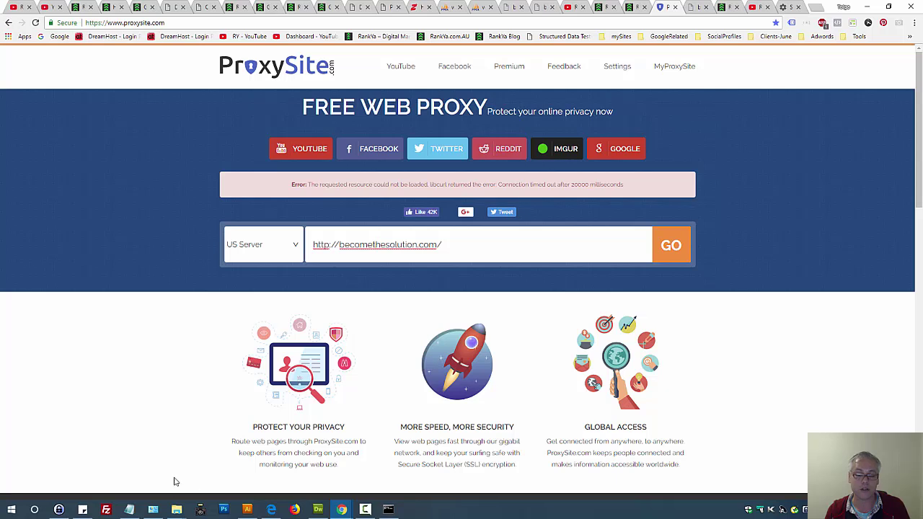
drag(463, 248, 307, 247)
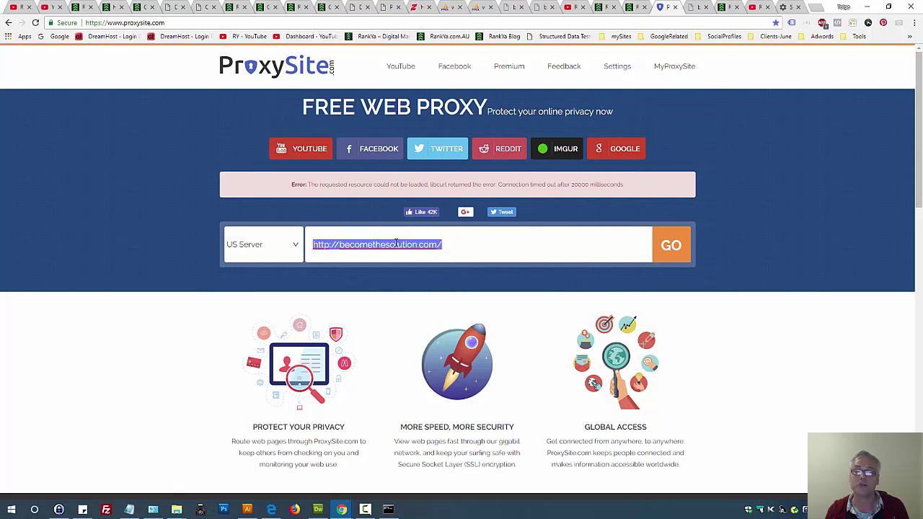
click(430, 245)
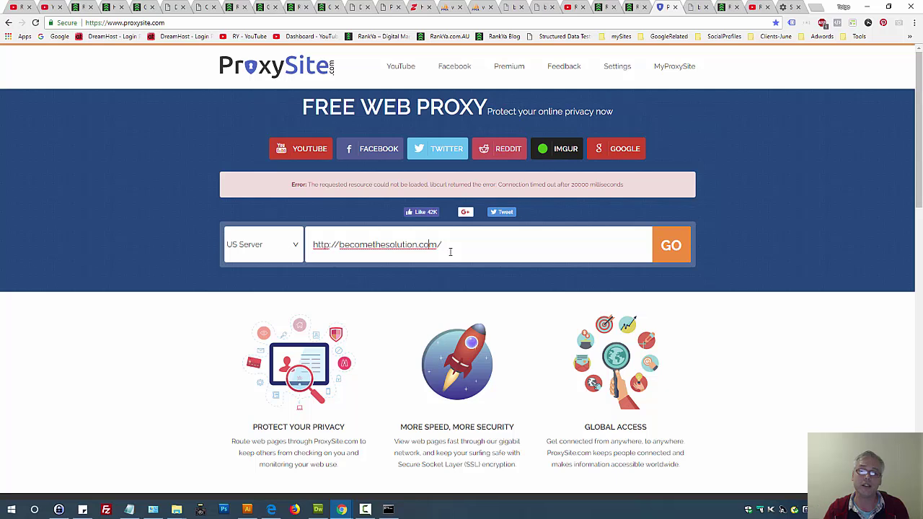
Highlight the ERR_TIMED_OUT and ERR_CONNECTION_TIMED_OUT codes on the two becomethesolution.com error pages.
click(512, 9)
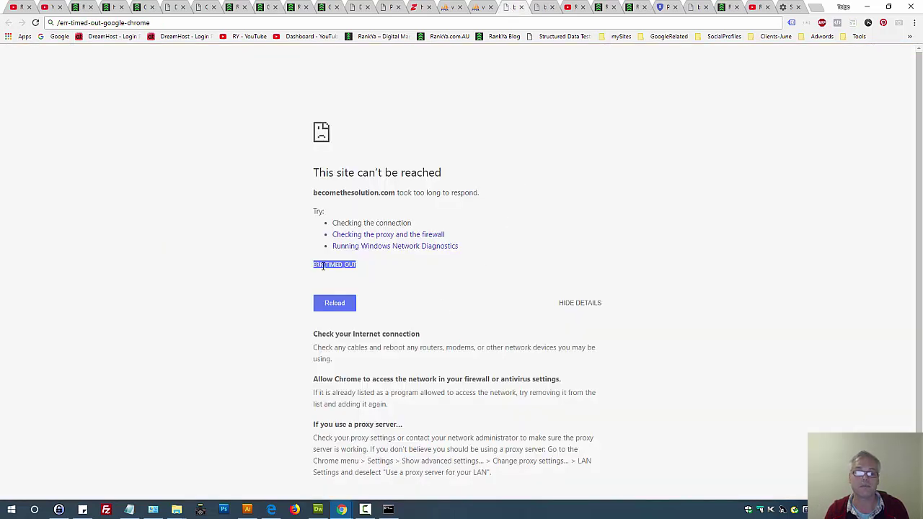
double_click(323, 264)
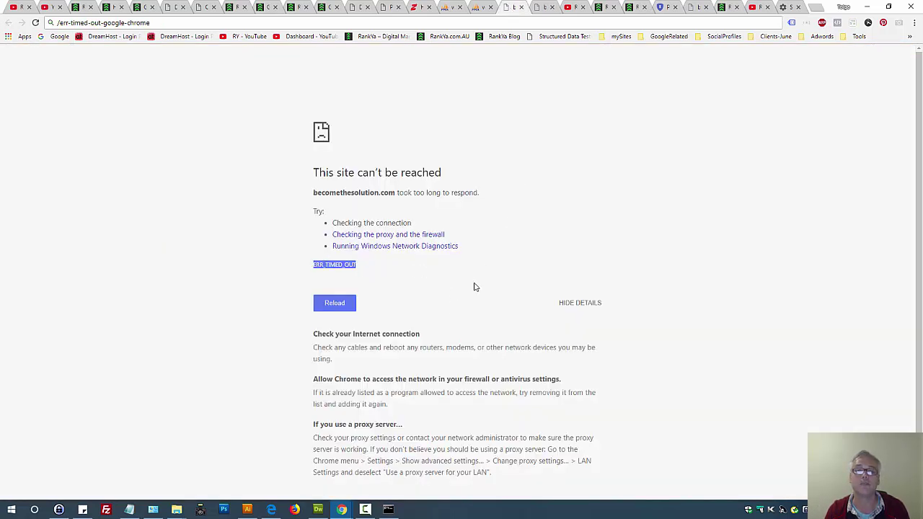
click(543, 10)
double_click(341, 231)
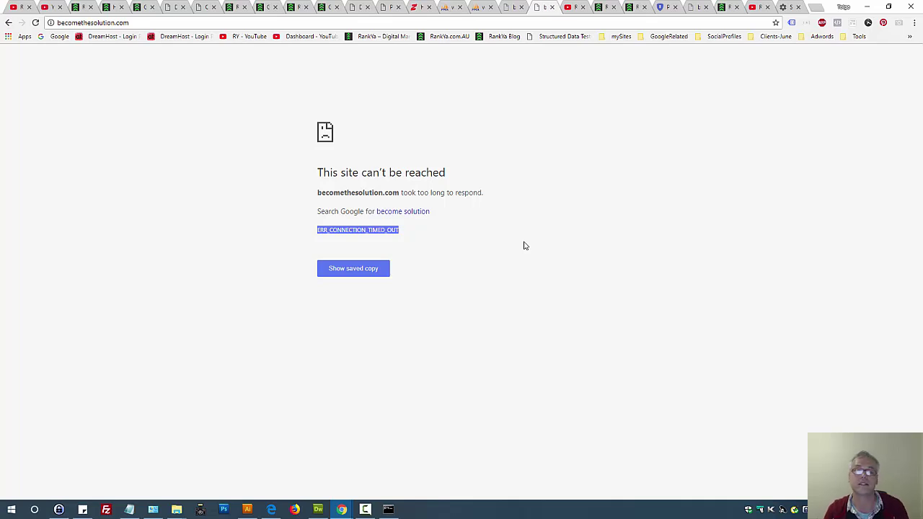
click(524, 165)
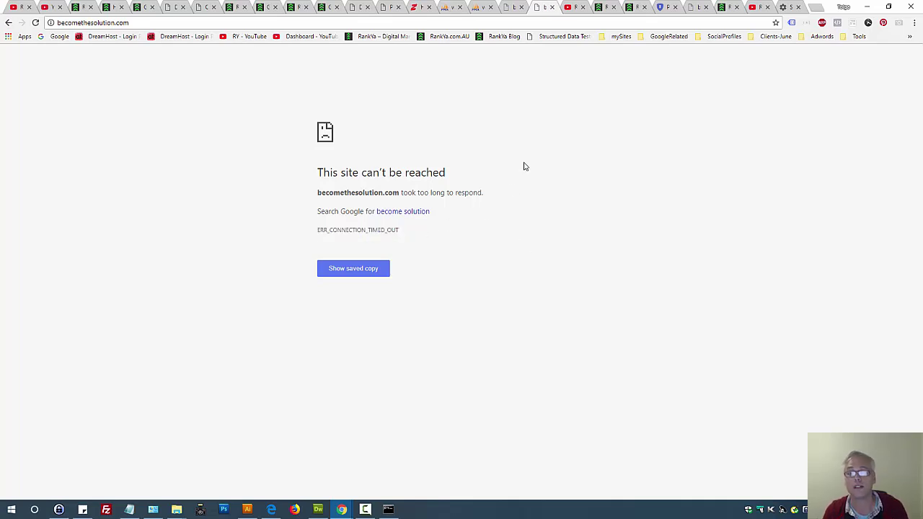
Switch to the open RankYa YouTube channel page.
click(756, 9)
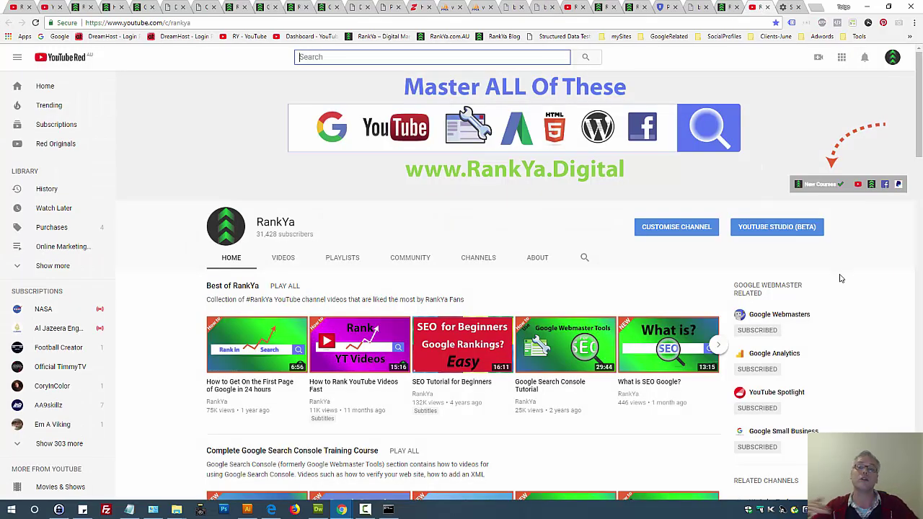